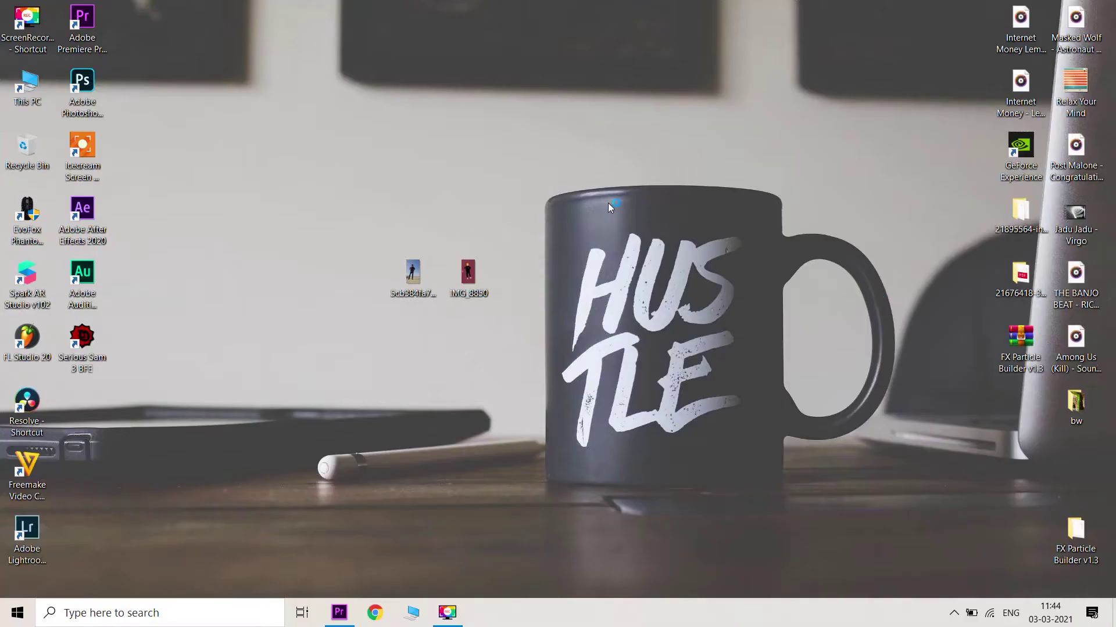
Refresh the desktop so the video files' icons are up to date
right_click(620, 198)
click(668, 242)
right_click(647, 234)
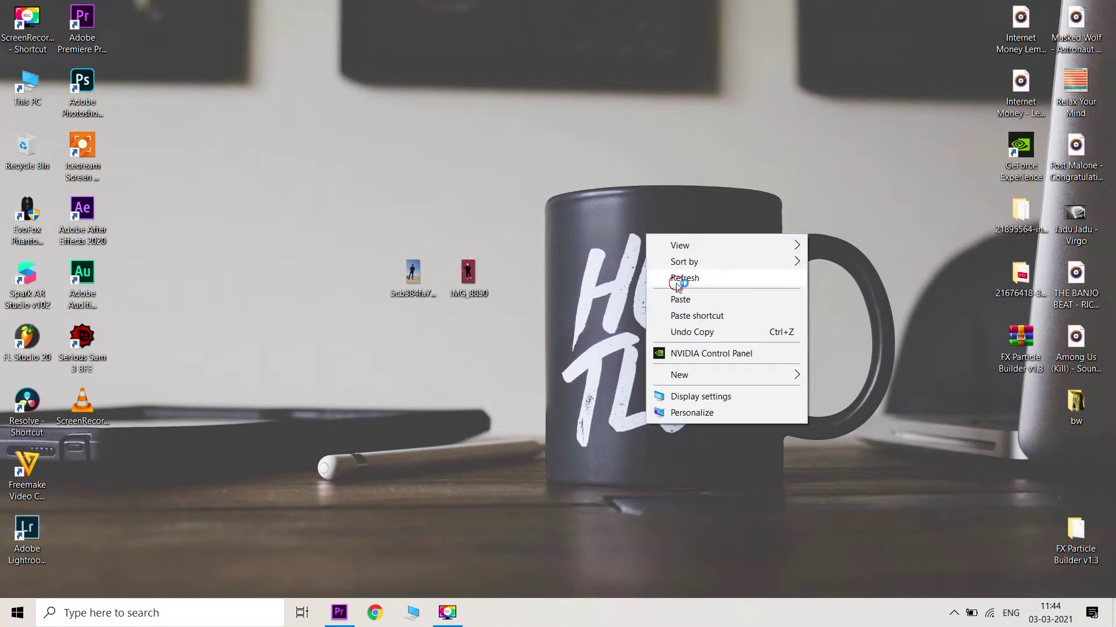
click(674, 278)
Preview the live-action dance clip and IMG_8850, close the players, and return to Premiere
drag(544, 321, 301, 244)
double_click(411, 276)
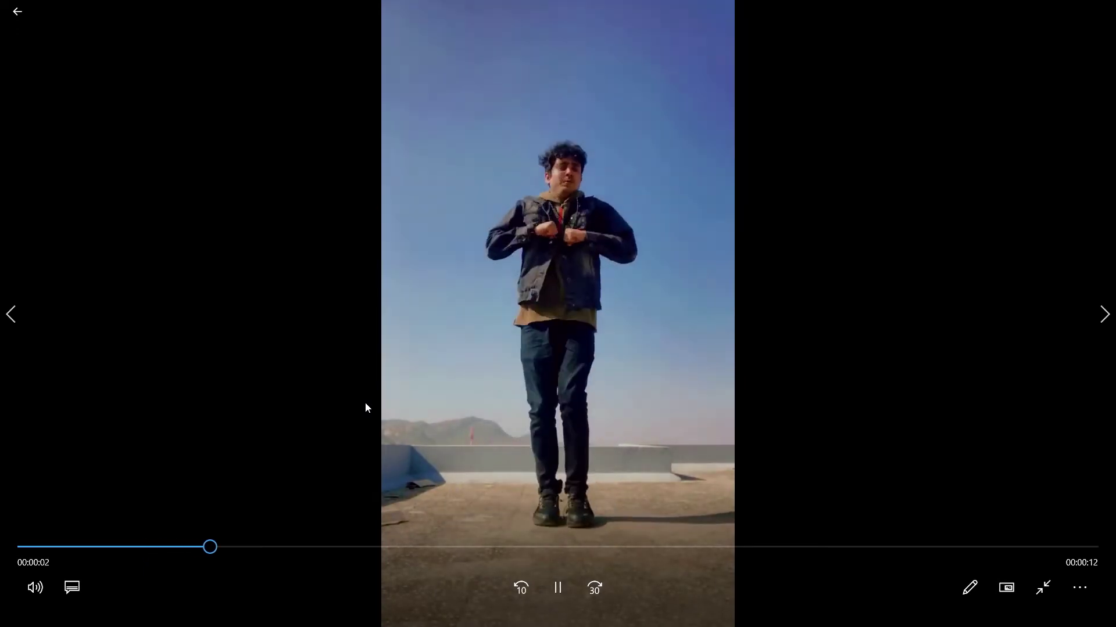
double_click(780, 305)
click(1107, 4)
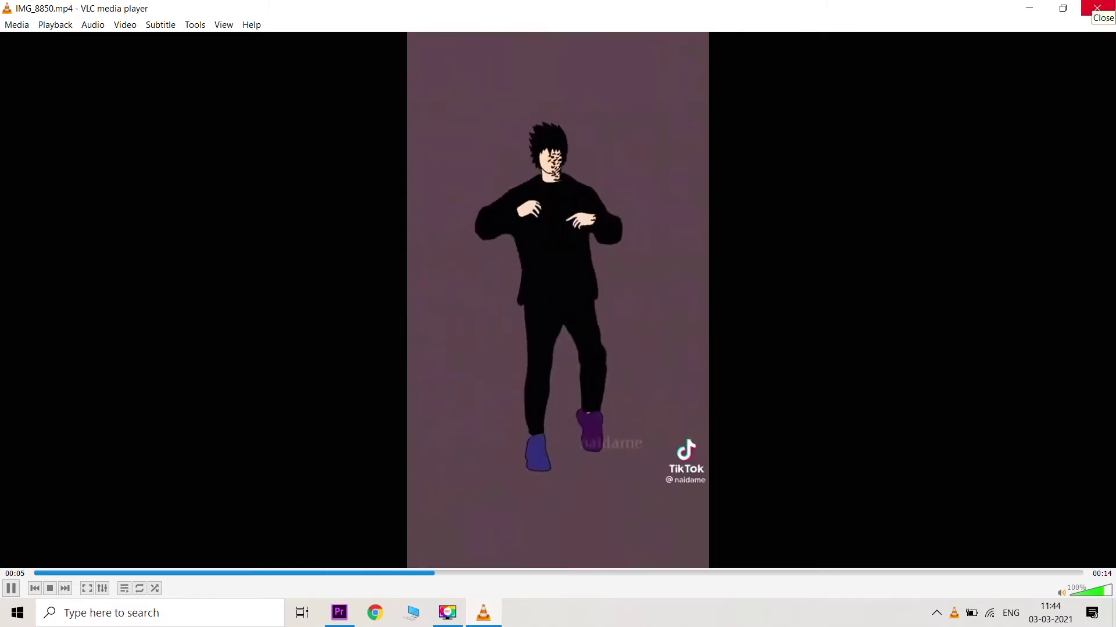
click(1097, 8)
drag(396, 275, 744, 436)
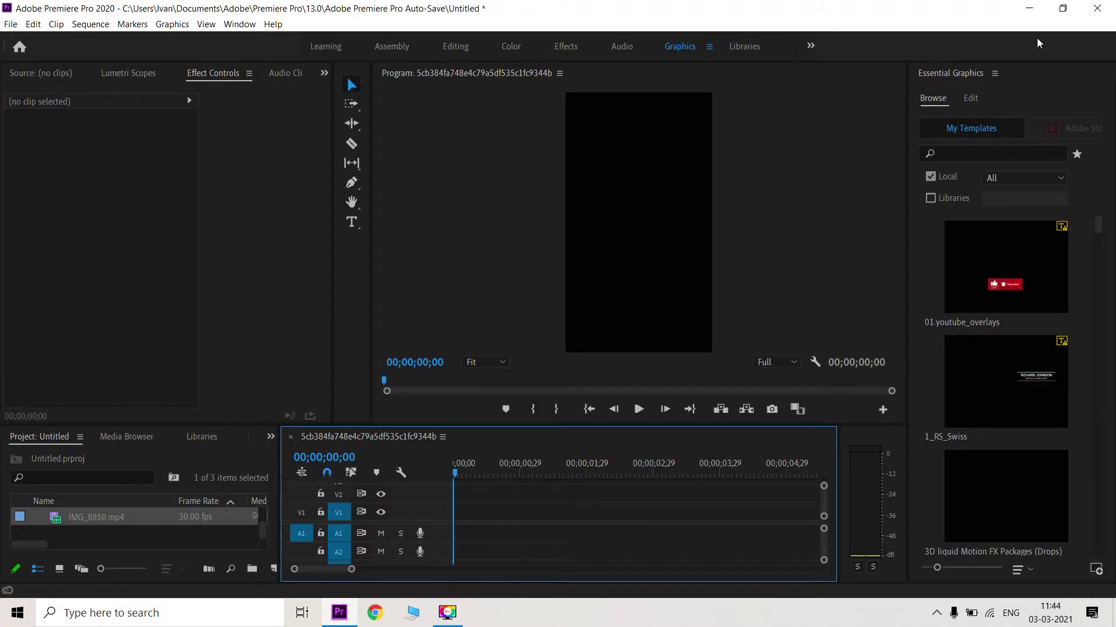
Put the live-action .MOV clip on V1 and IMG_8850.mp4 on V2
click(1029, 8)
drag(351, 604, 457, 518)
click(1029, 8)
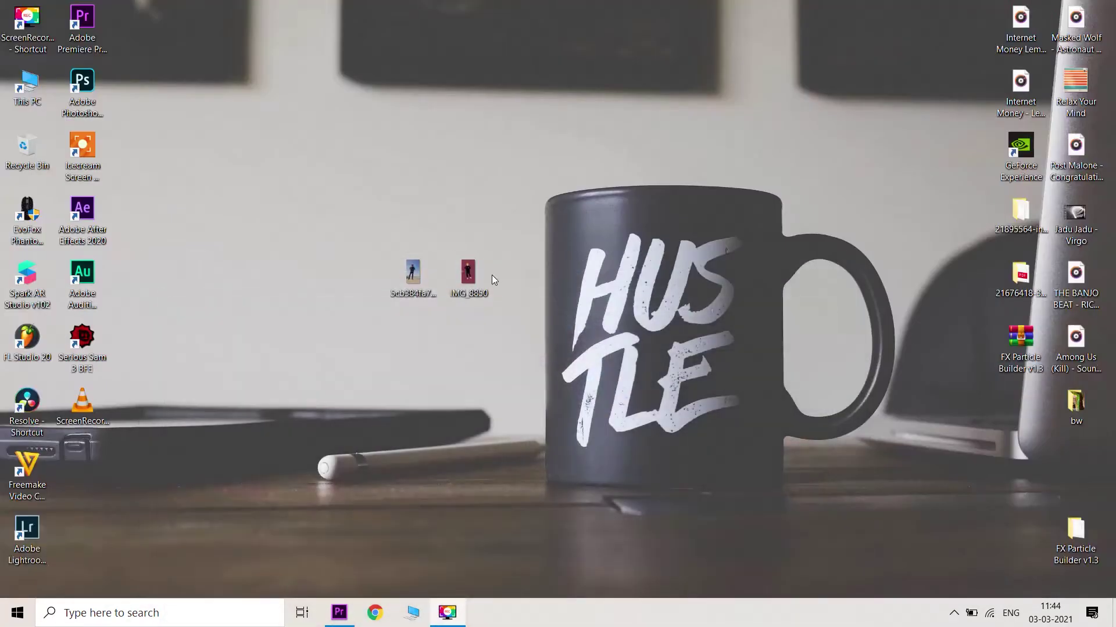
drag(348, 592, 447, 501)
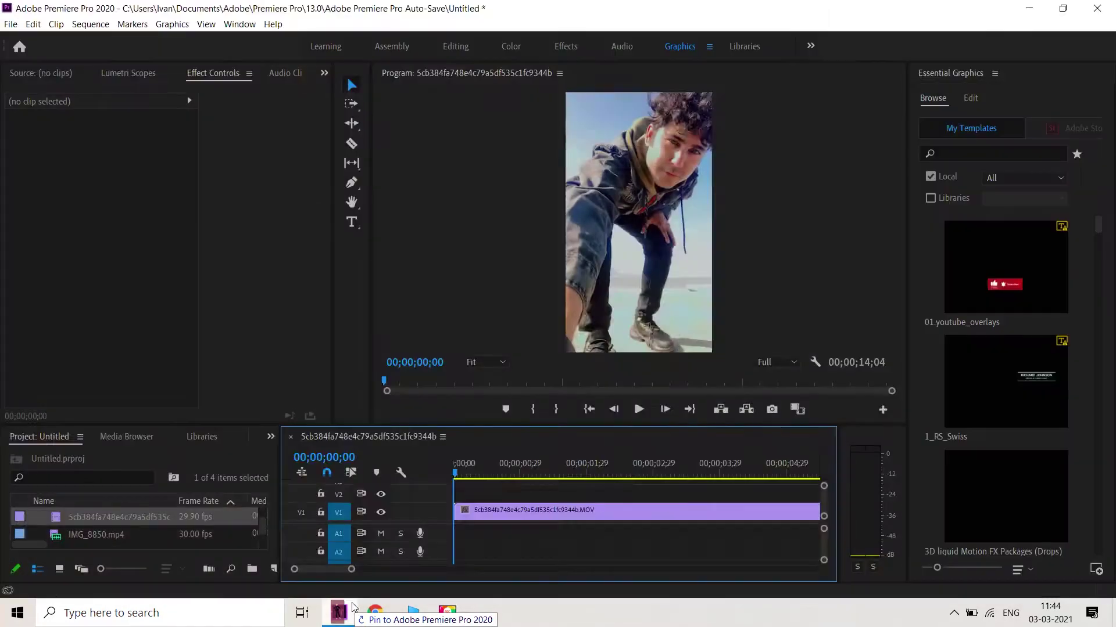
drag(448, 501, 449, 501)
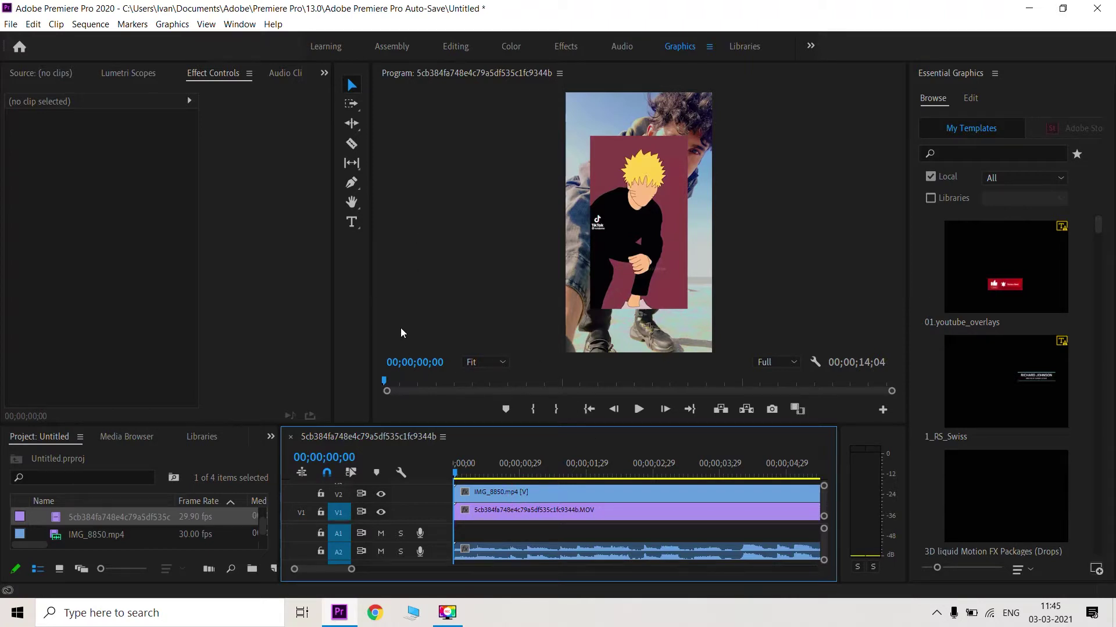
Move the IMG_8850 overlay to position 499.4, 879.6 and scale it to 124.3%
double_click(458, 334)
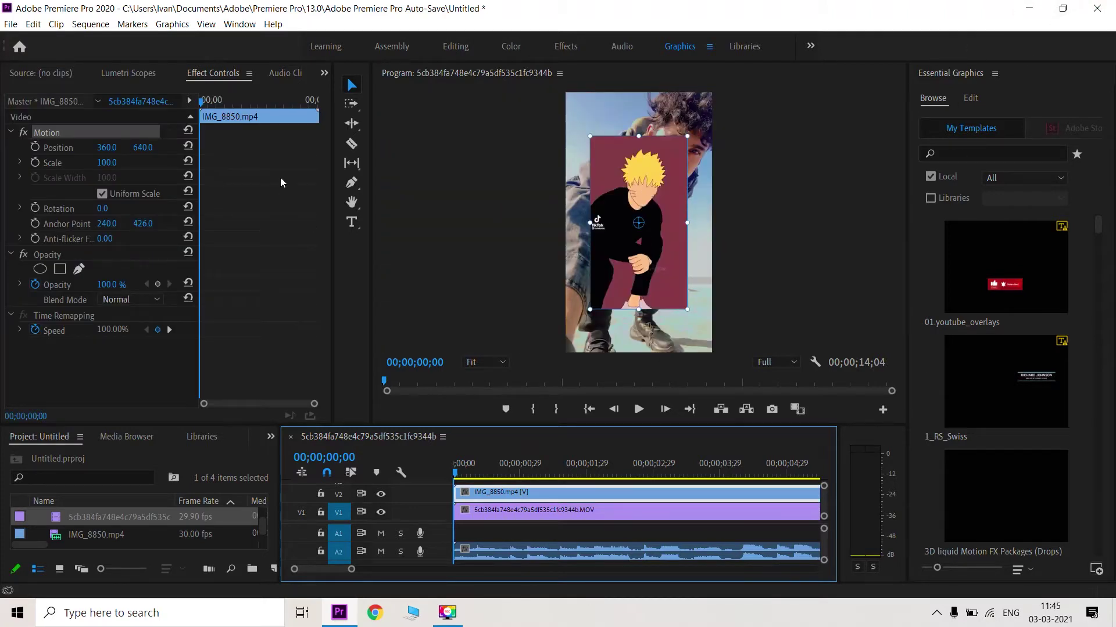
drag(107, 148, 117, 164)
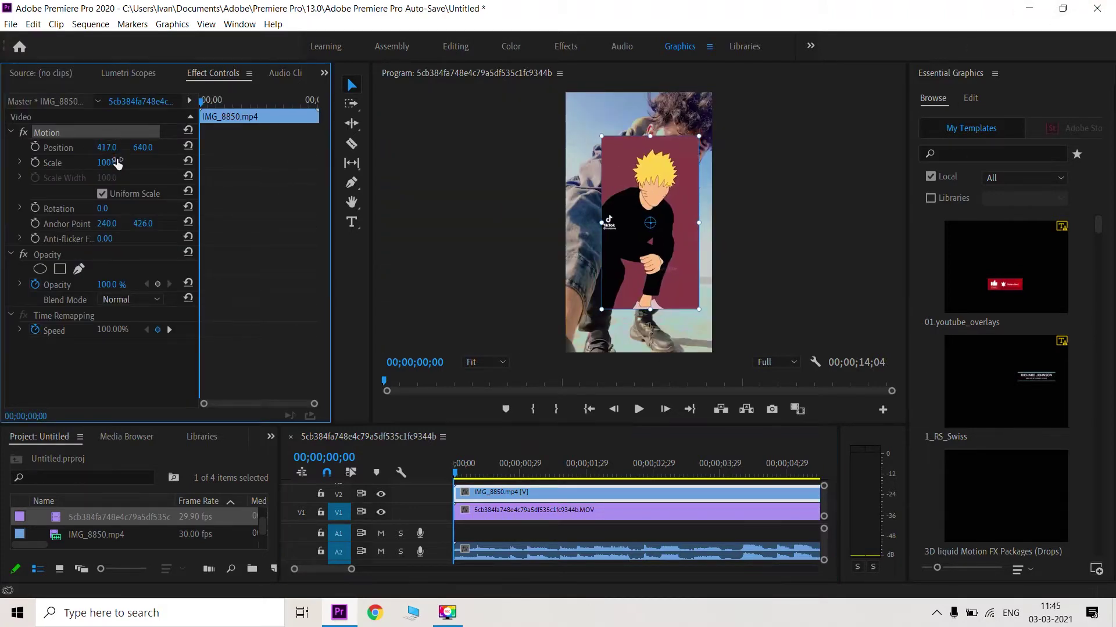
drag(645, 273, 670, 308)
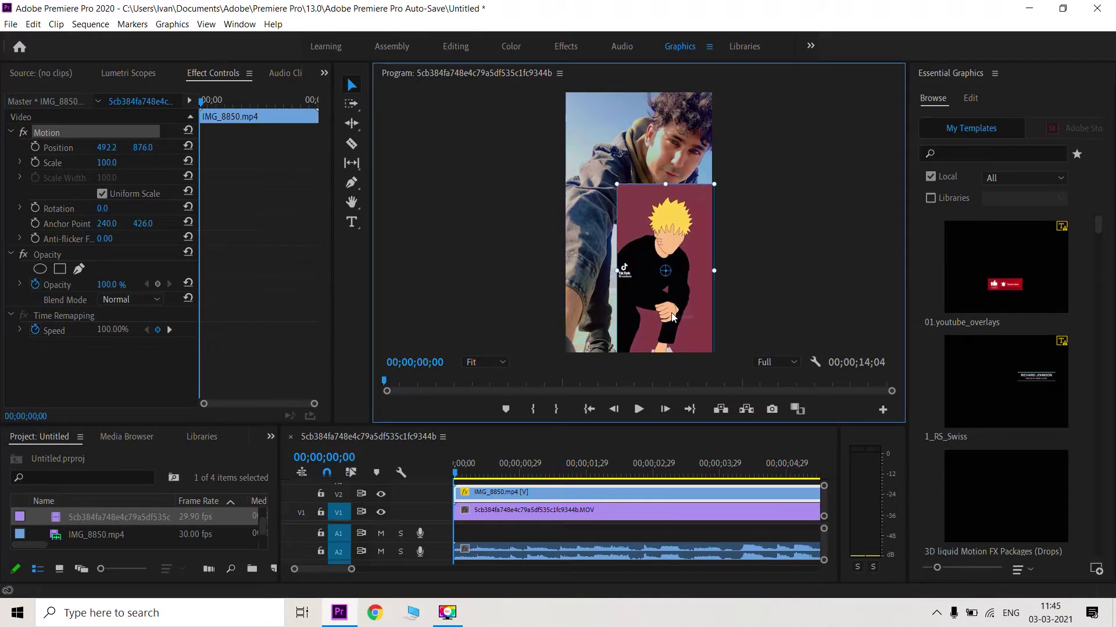
drag(669, 307, 671, 308)
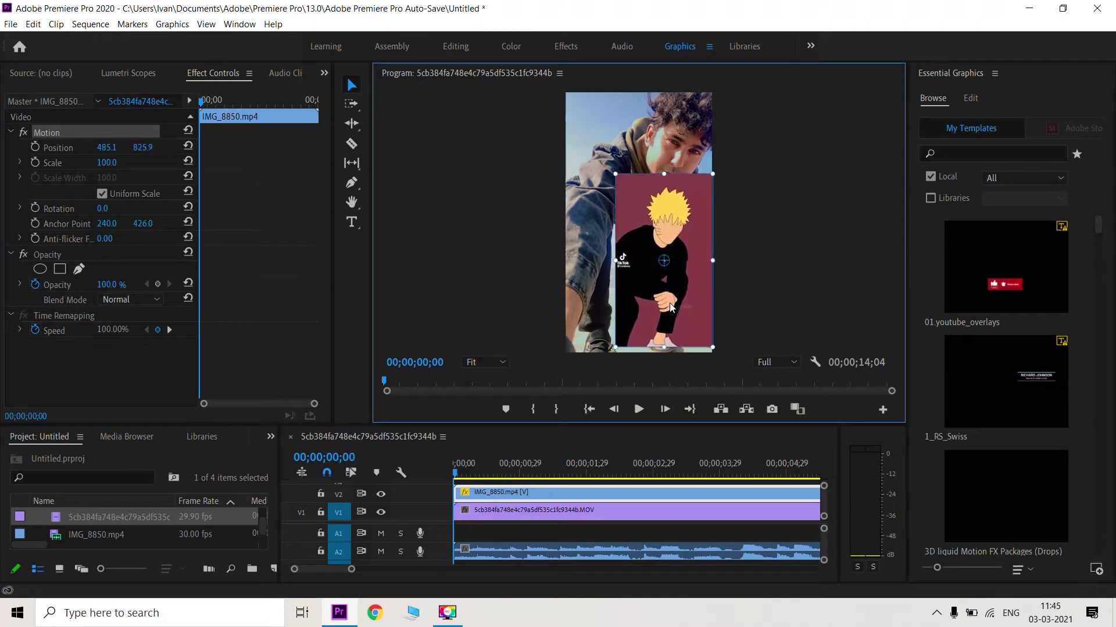
drag(459, 474, 519, 476)
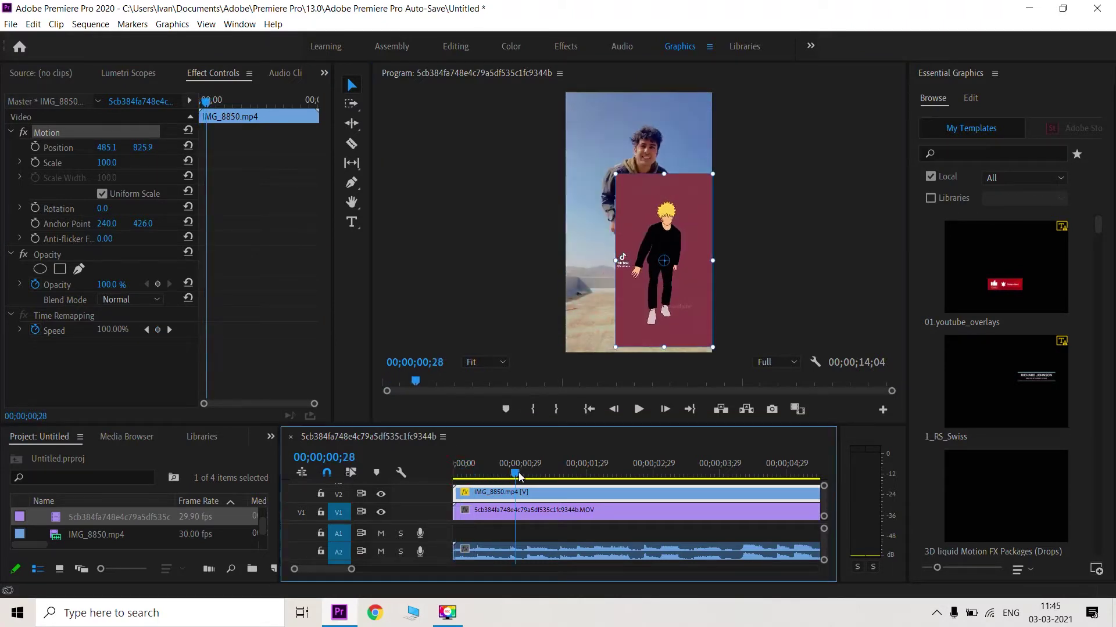
drag(634, 324, 635, 338)
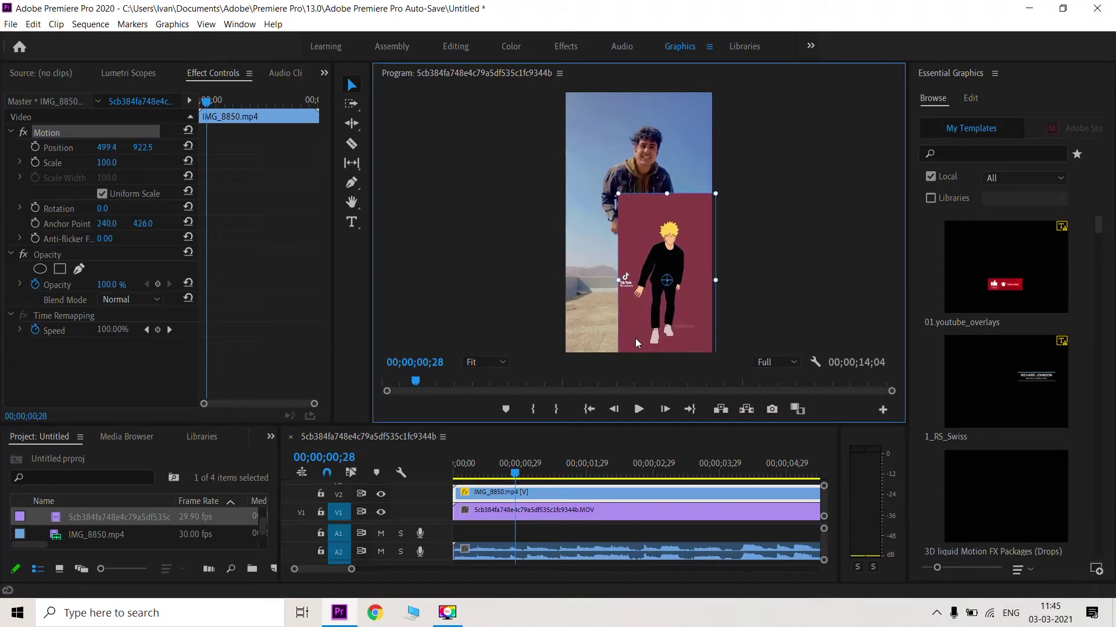
drag(621, 195, 602, 181)
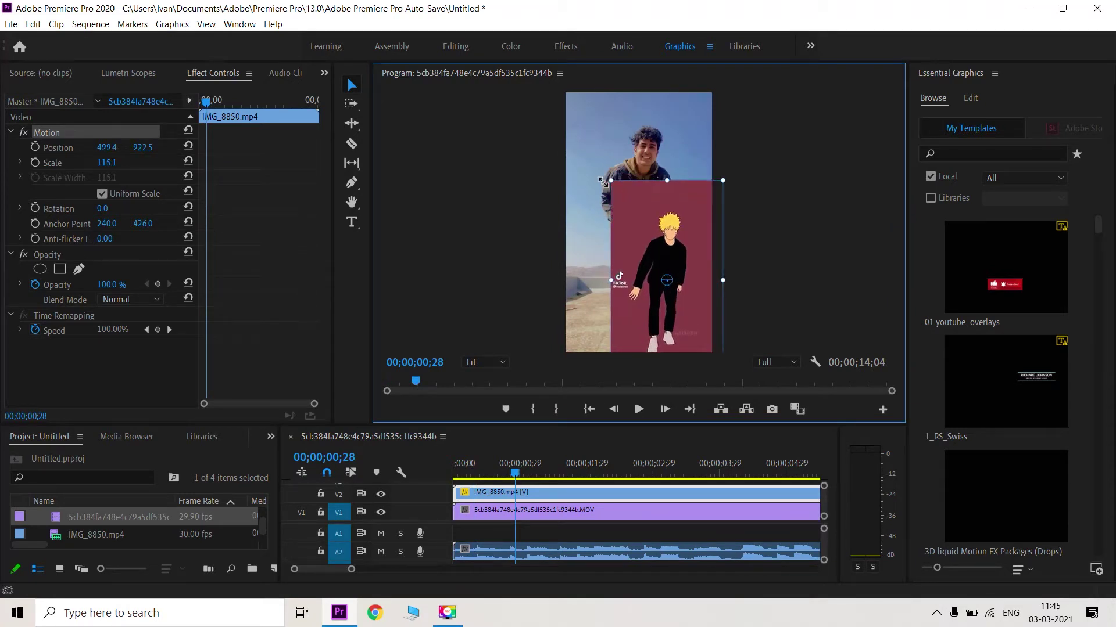
drag(654, 301, 654, 291)
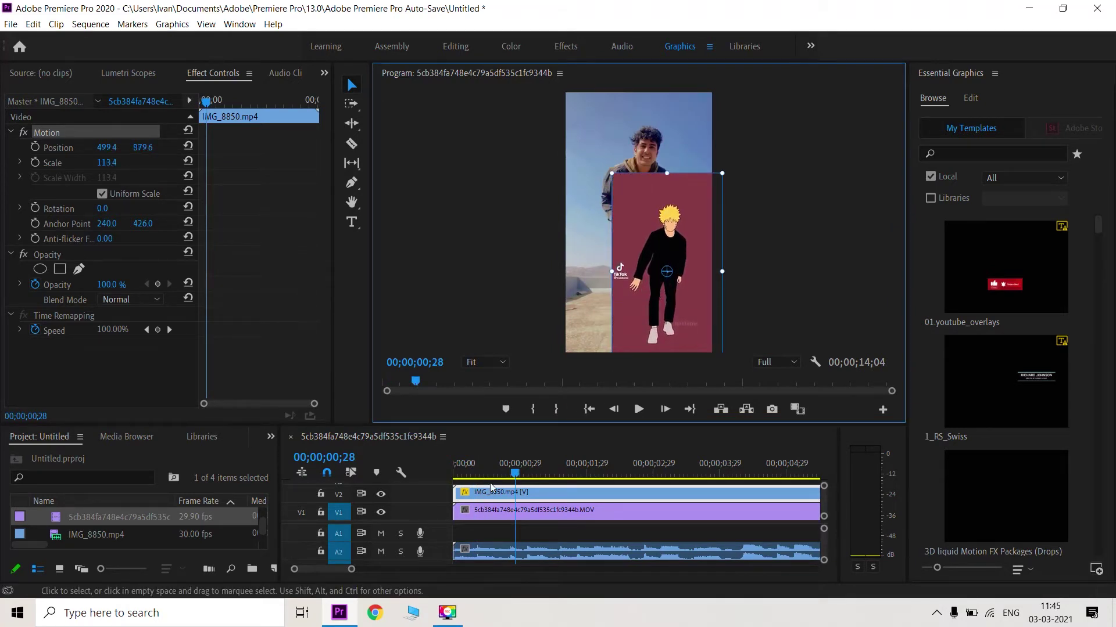
drag(521, 472, 531, 474)
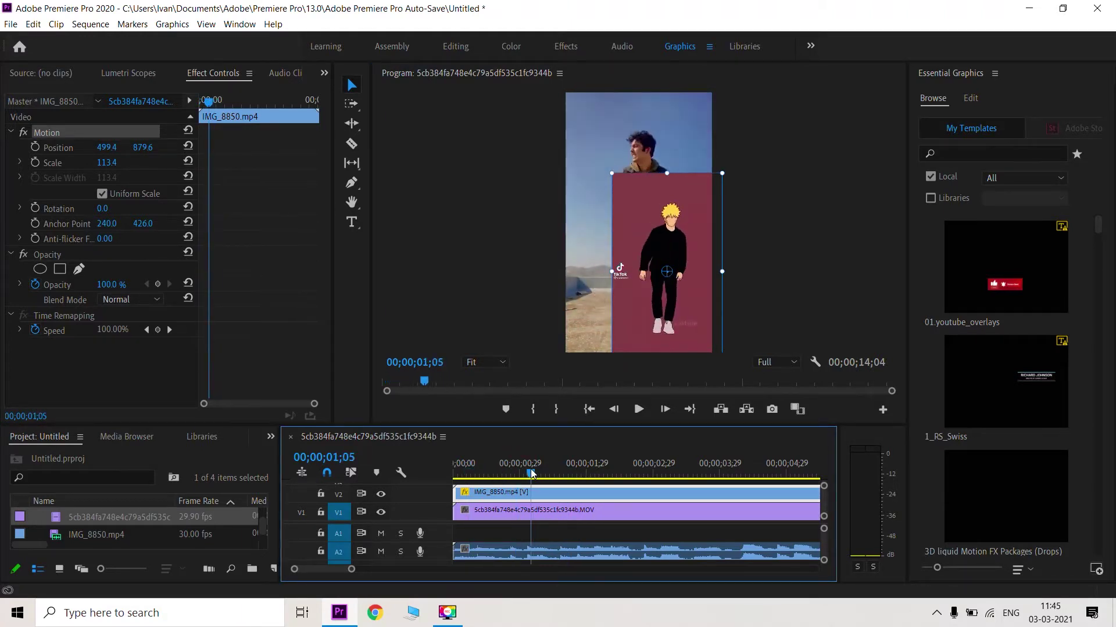
drag(609, 175, 602, 165)
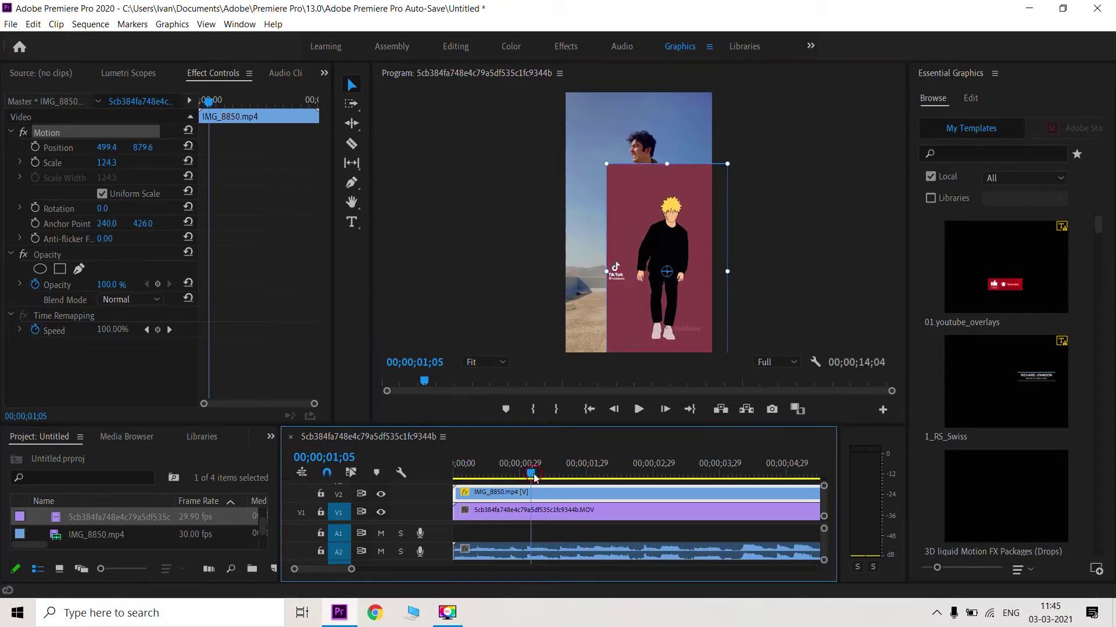
drag(513, 459, 466, 458)
Cut the V2 anime clip at 04;15 where the first dancer changes
key(space)
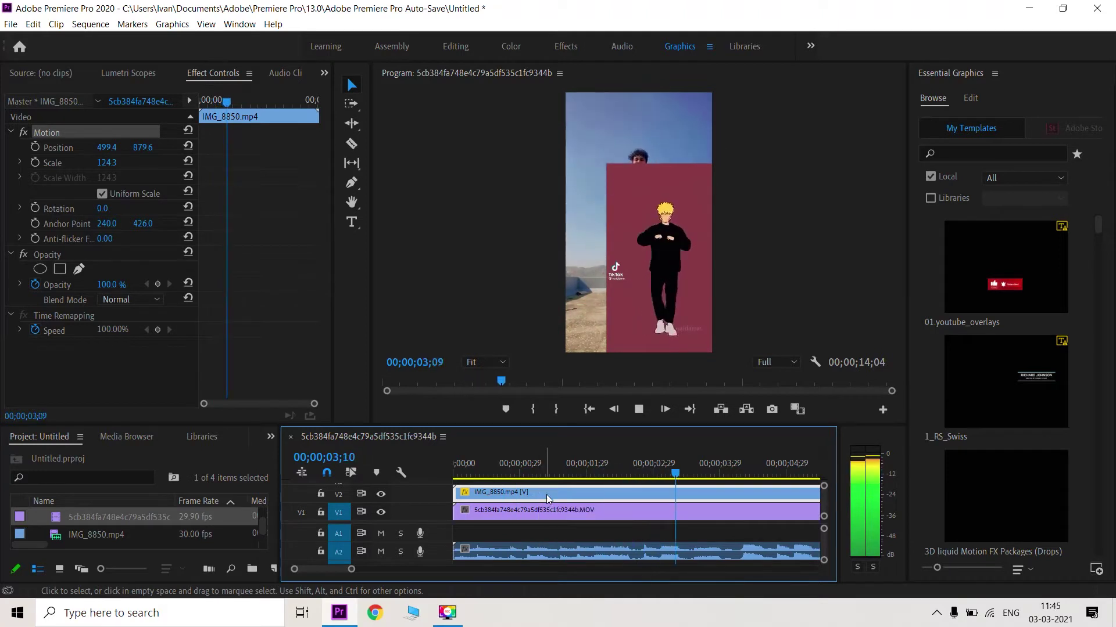
key(space)
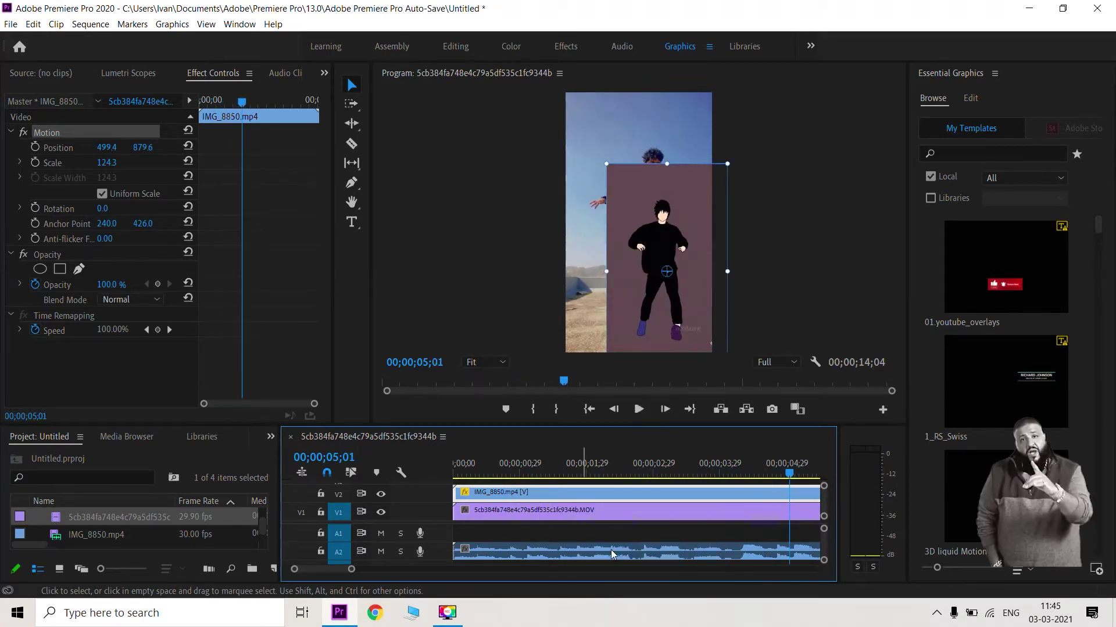
key(Left)
key(Left)
key(Left)
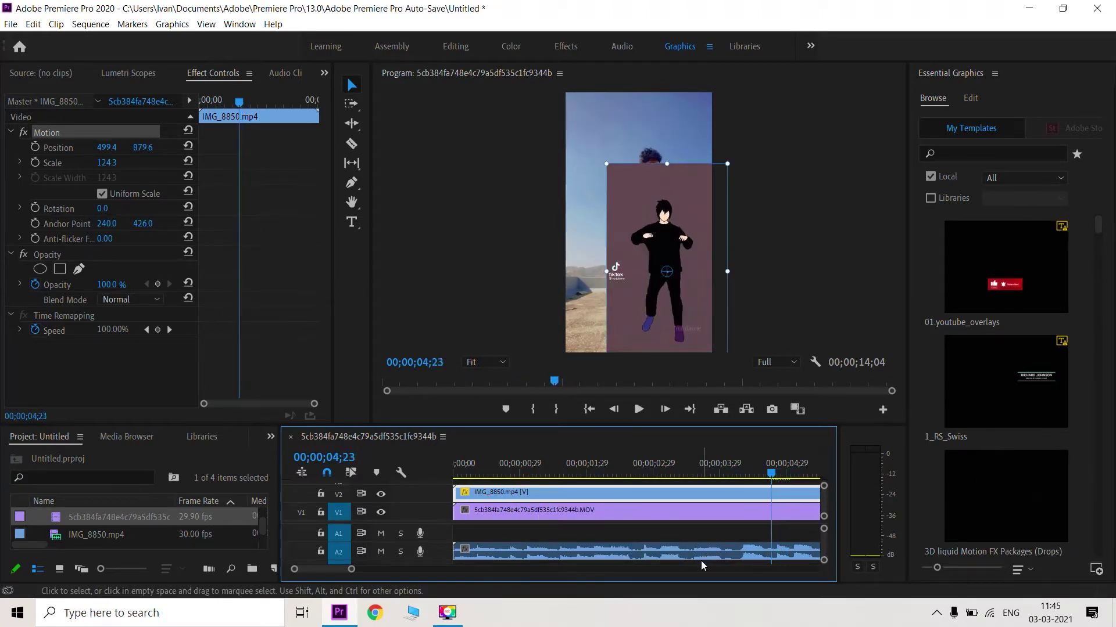
key(Right)
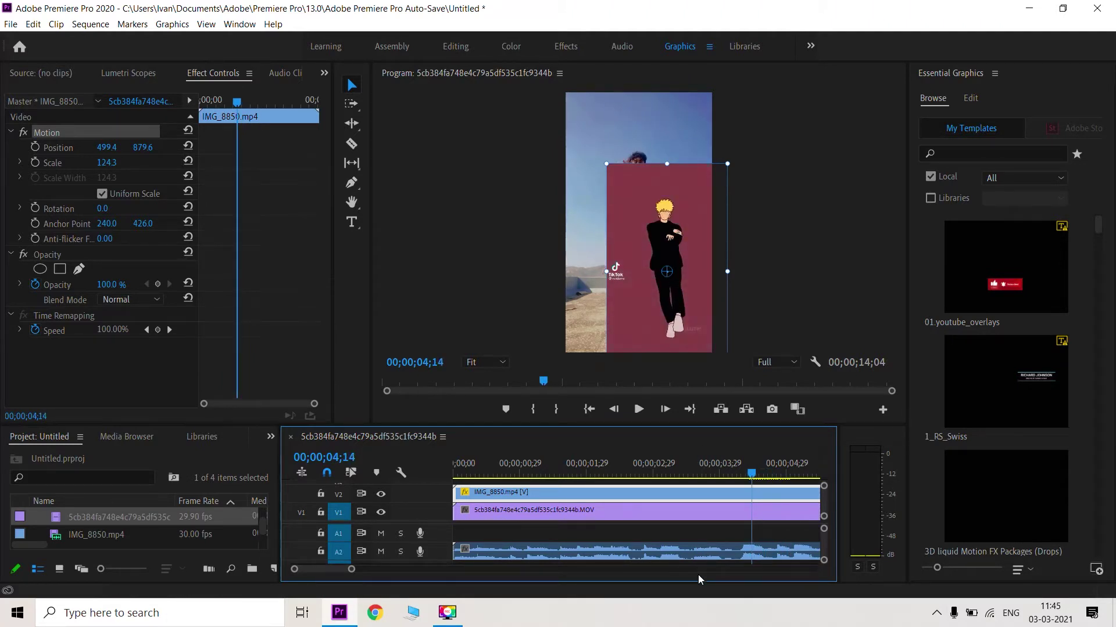
key(Right)
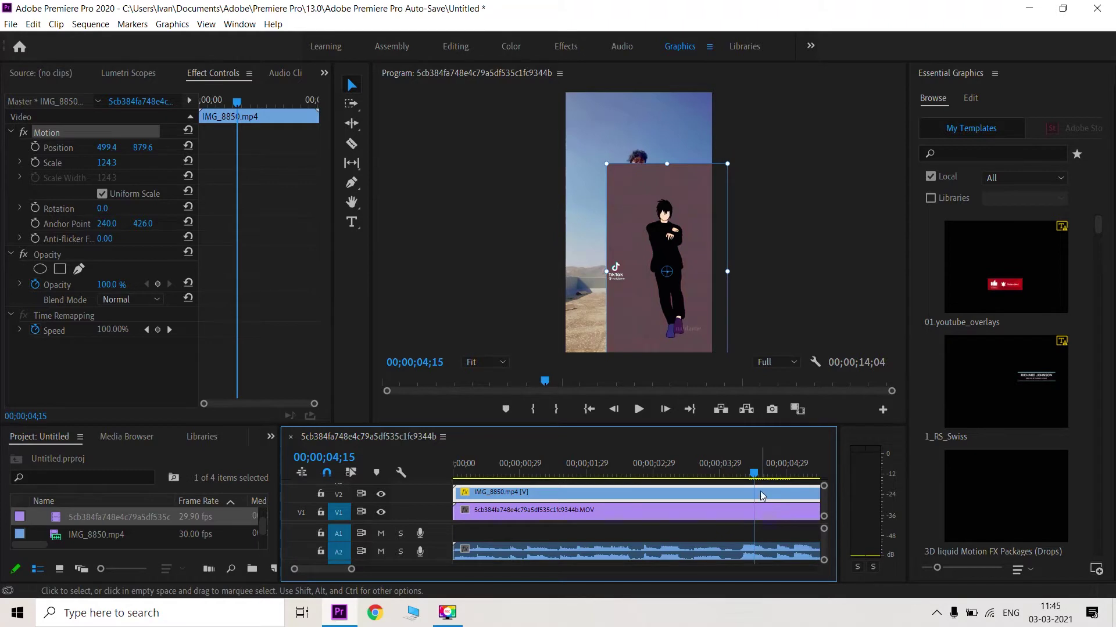
click(352, 145)
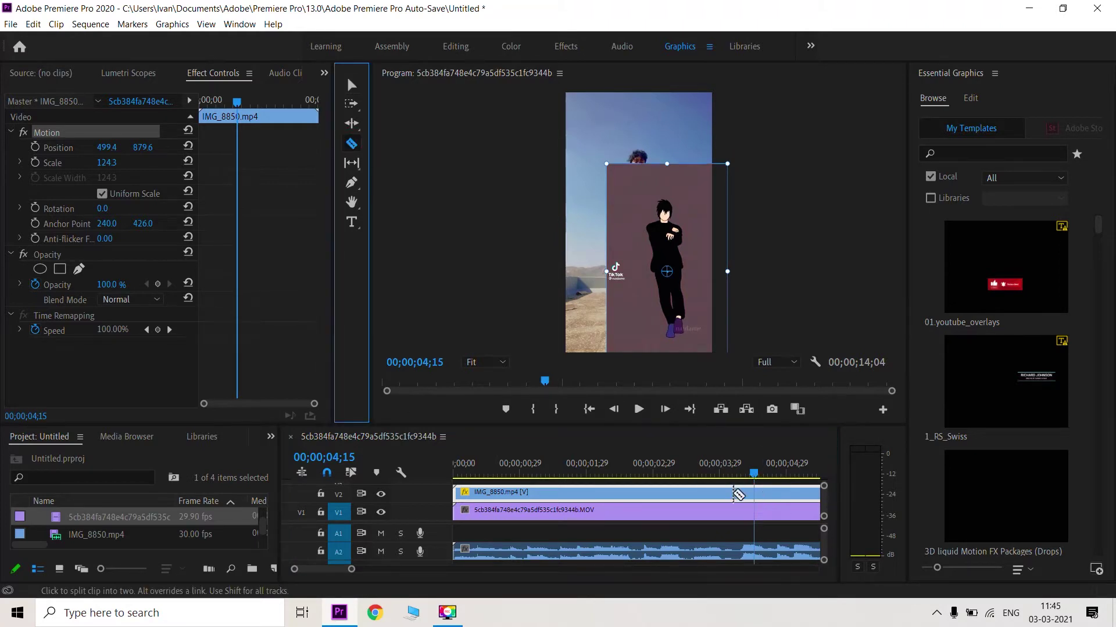
click(756, 492)
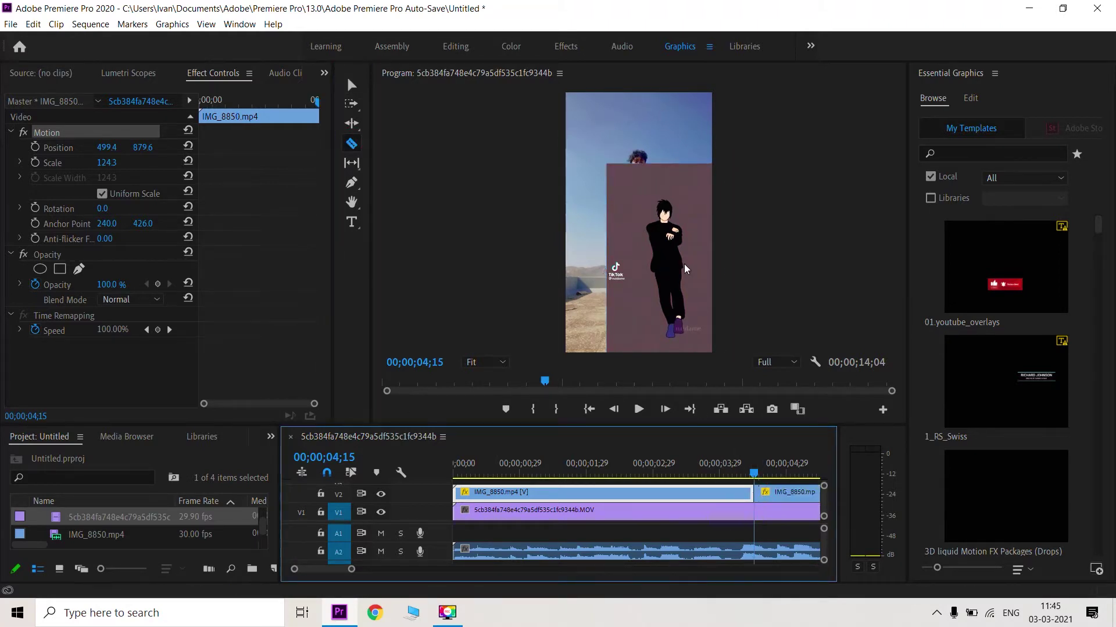
Cut the V2 anime clip again at 07;25 for the third dancer
key(space)
scroll(657, 477, down, 3)
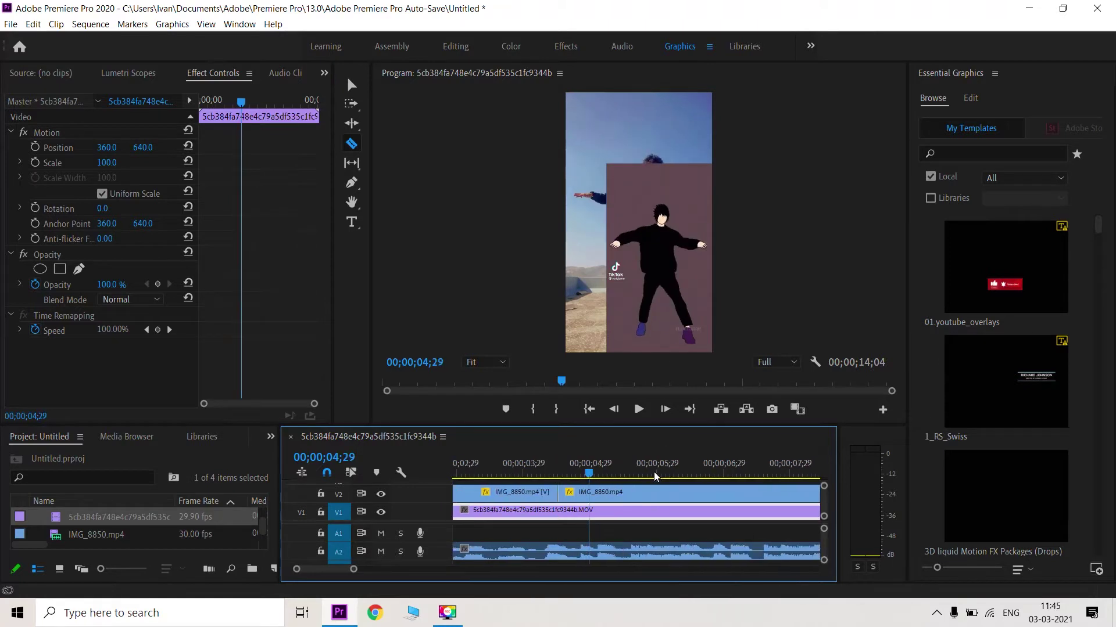
key(space)
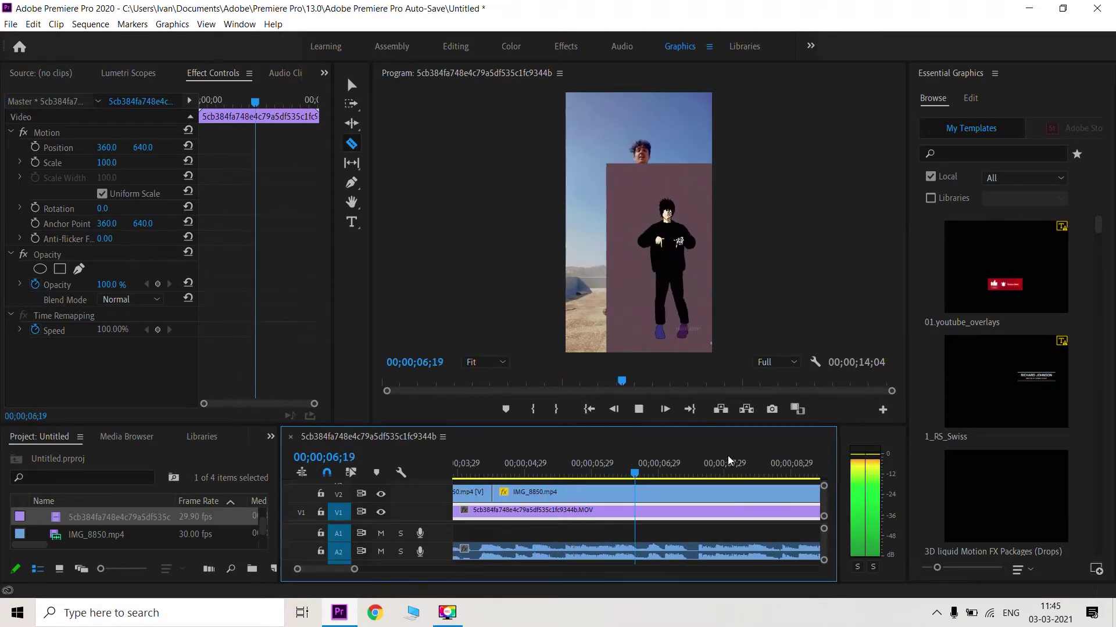
key(space)
key(Left)
key(Left)
key(Left)
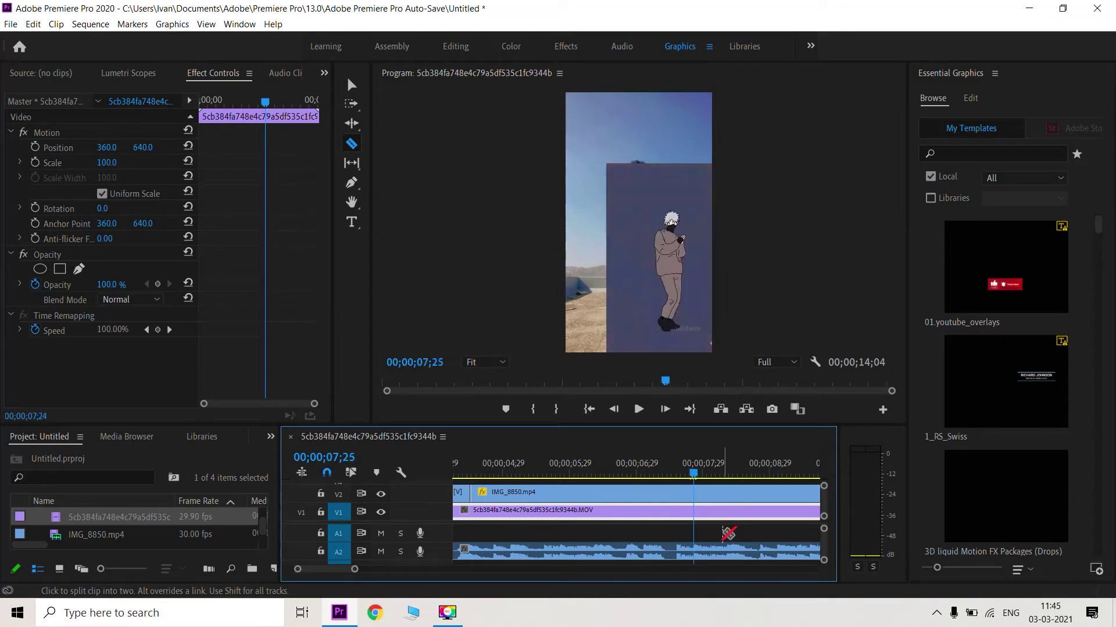
key(Right)
key(v)
click(700, 493)
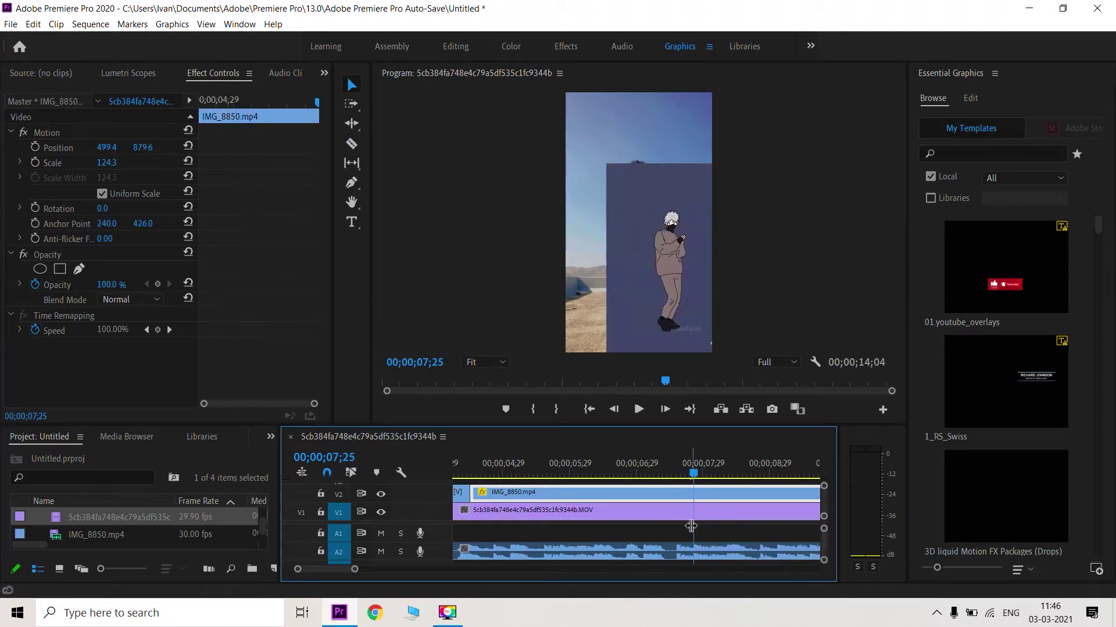
key(ctrl+k)
click(694, 515)
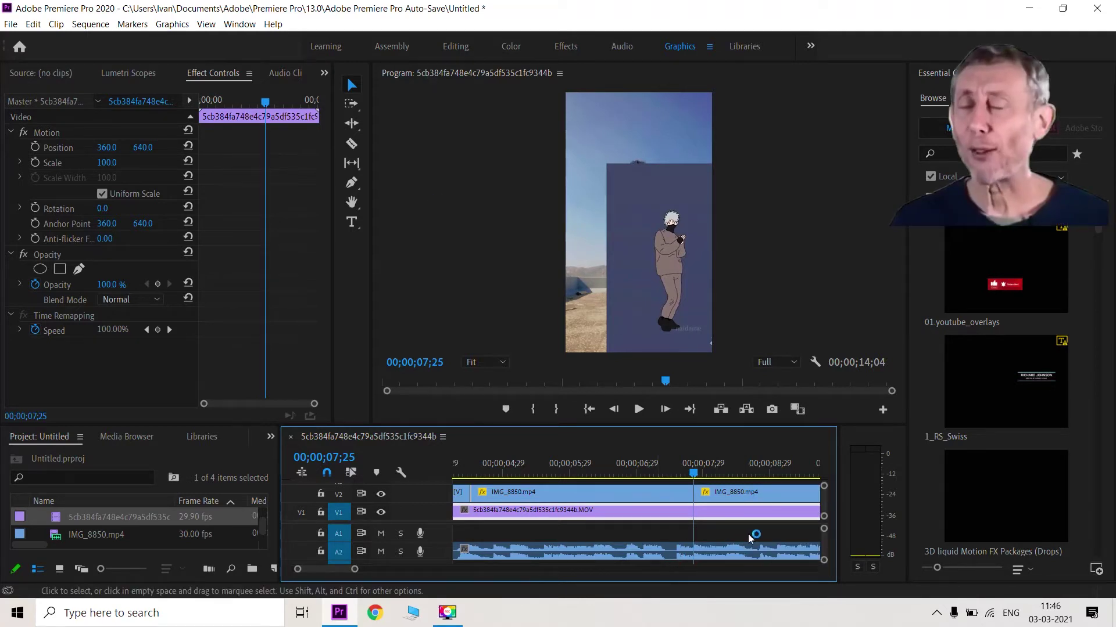
Zoom the timeline out and scrub back toward the start of the sequence
key(minus)
key(minus)
scroll(710, 513, down, 2)
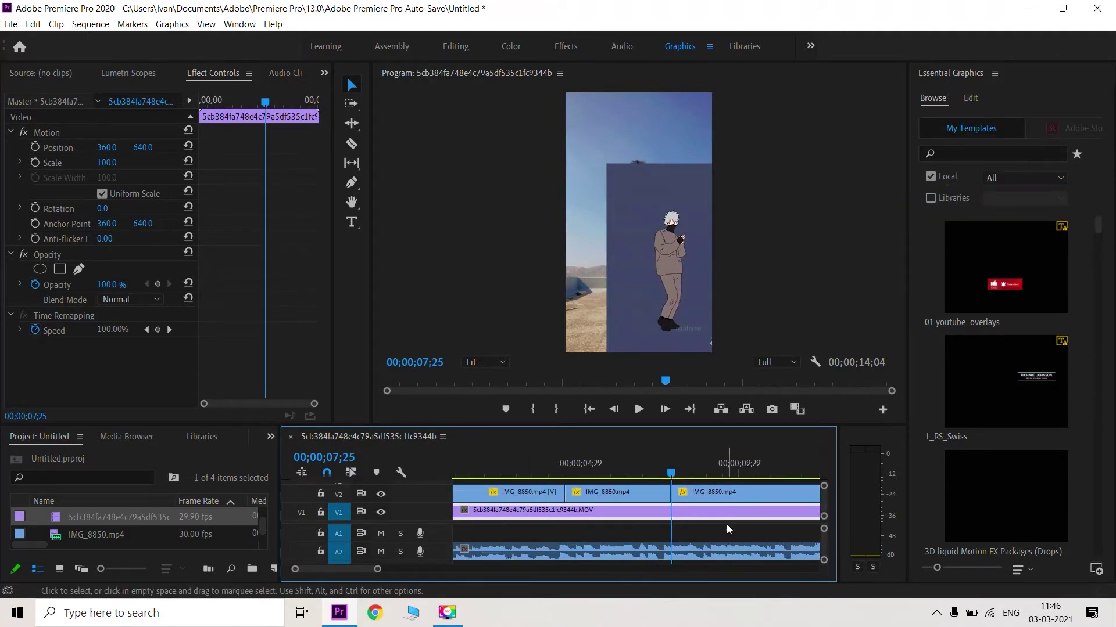
scroll(639, 512, down, 2)
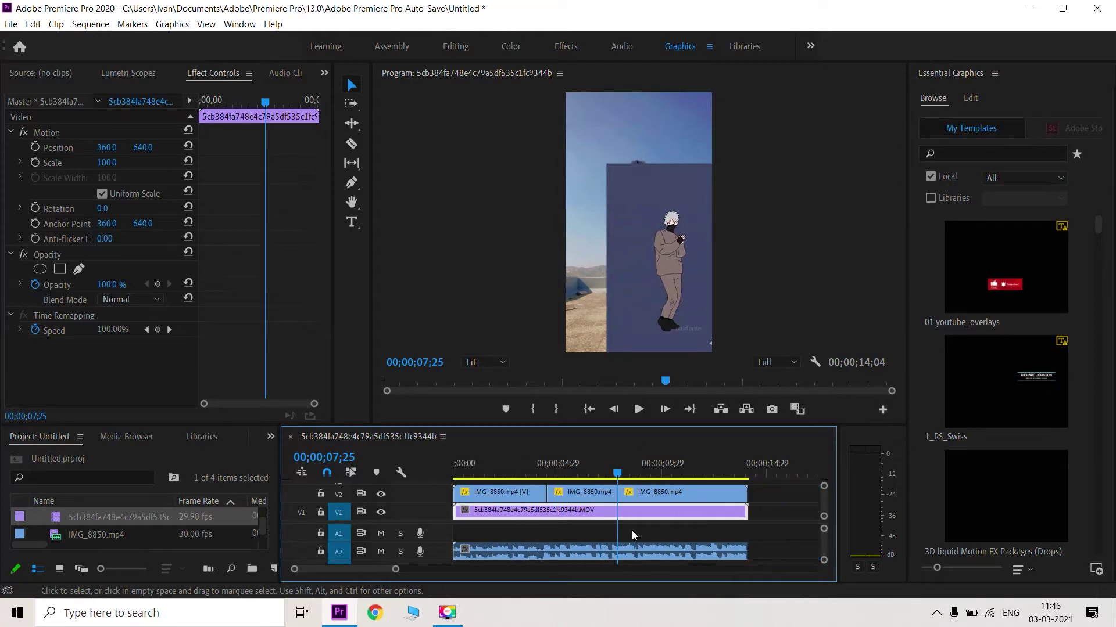
drag(617, 474, 163, 464)
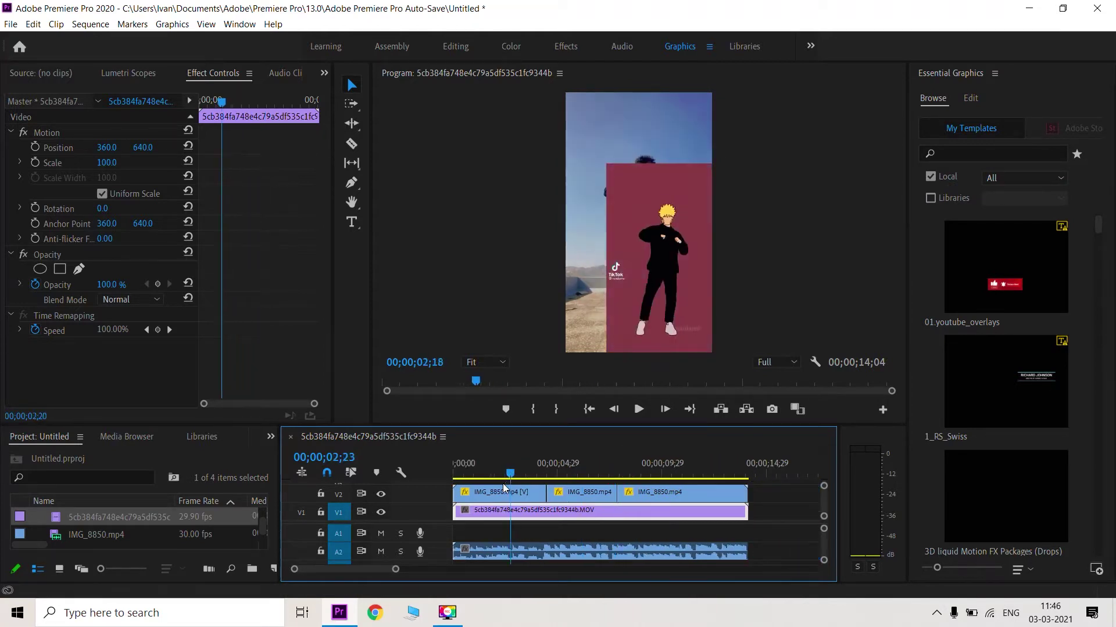
scroll(130, 432, down, 1)
Apply Ultra Key to all three IMG_8850 clips on V2
scroll(131, 432, down, 2)
scroll(130, 432, down, 1)
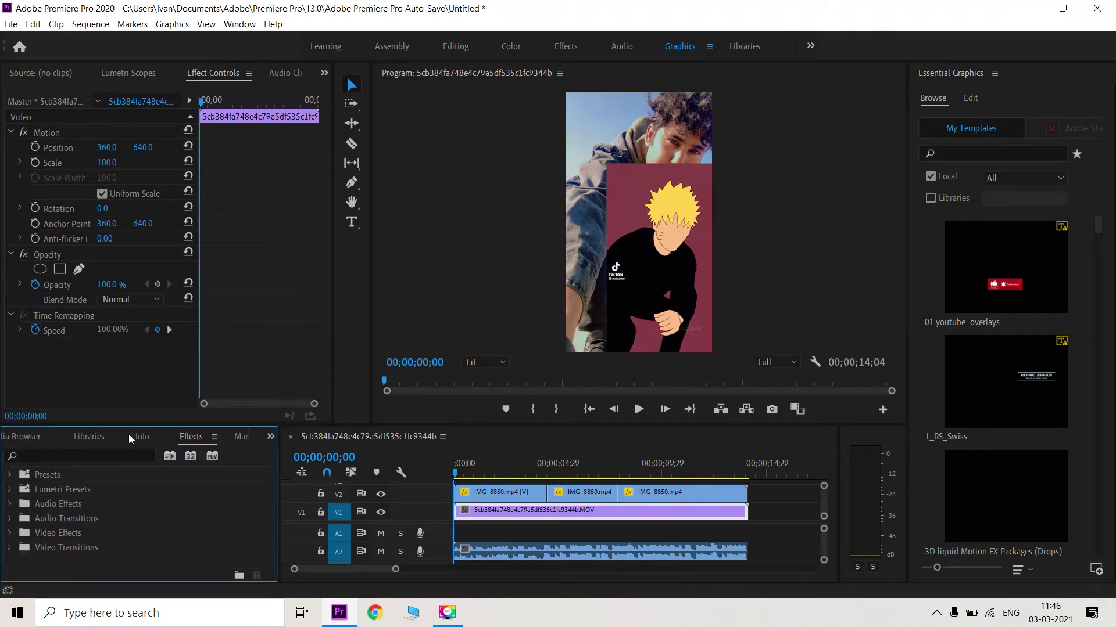
click(51, 455)
text(ul)
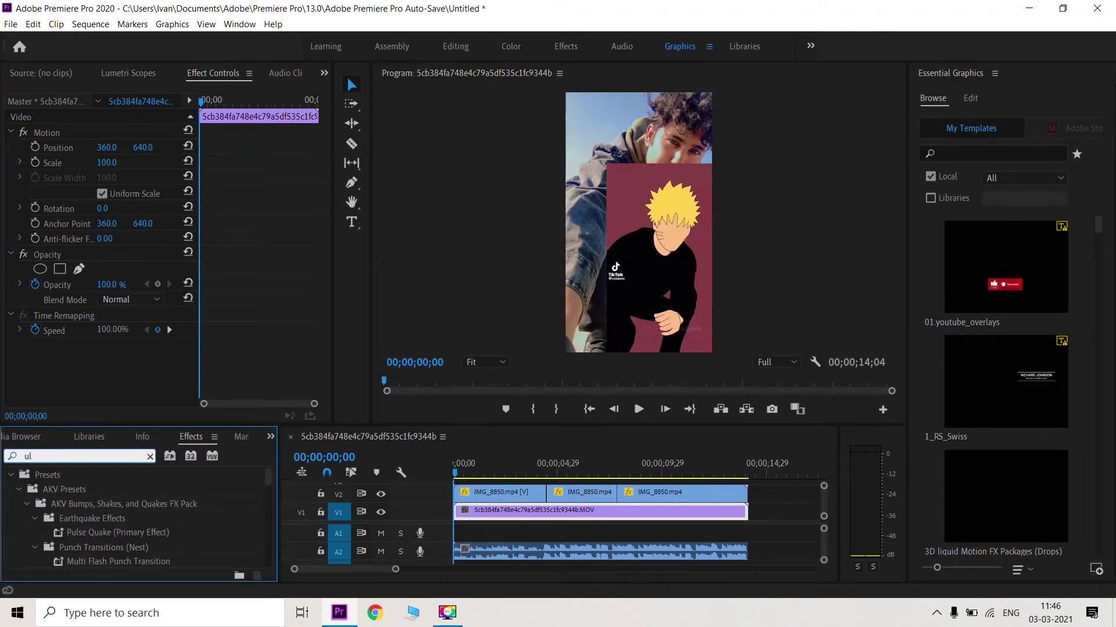
text(tra)
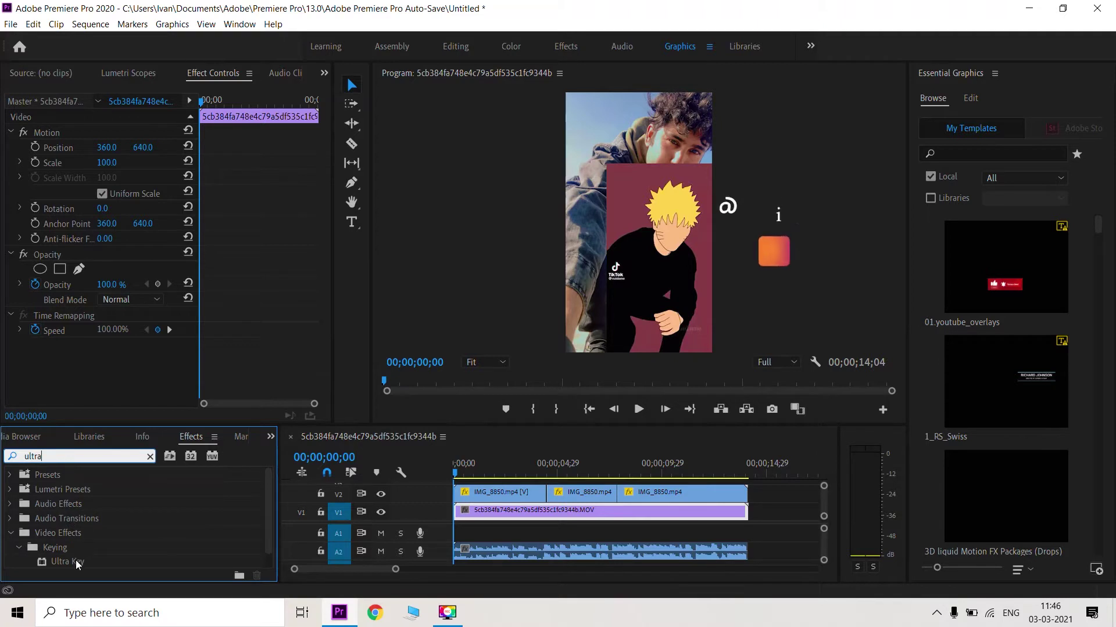
drag(77, 563, 93, 562)
drag(264, 508, 482, 495)
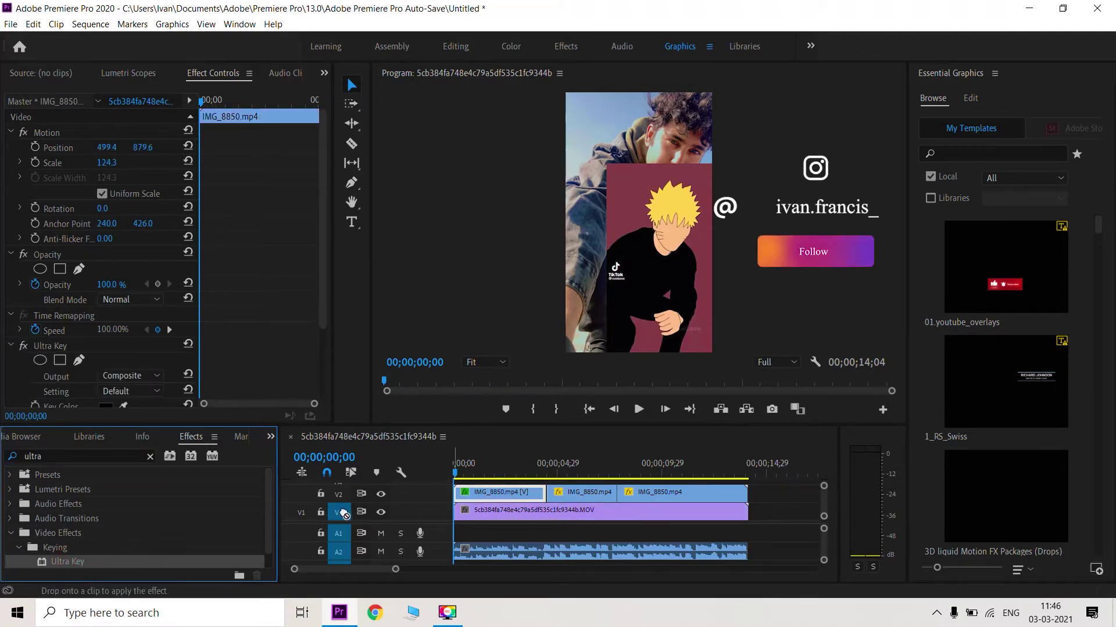
drag(605, 493, 605, 492)
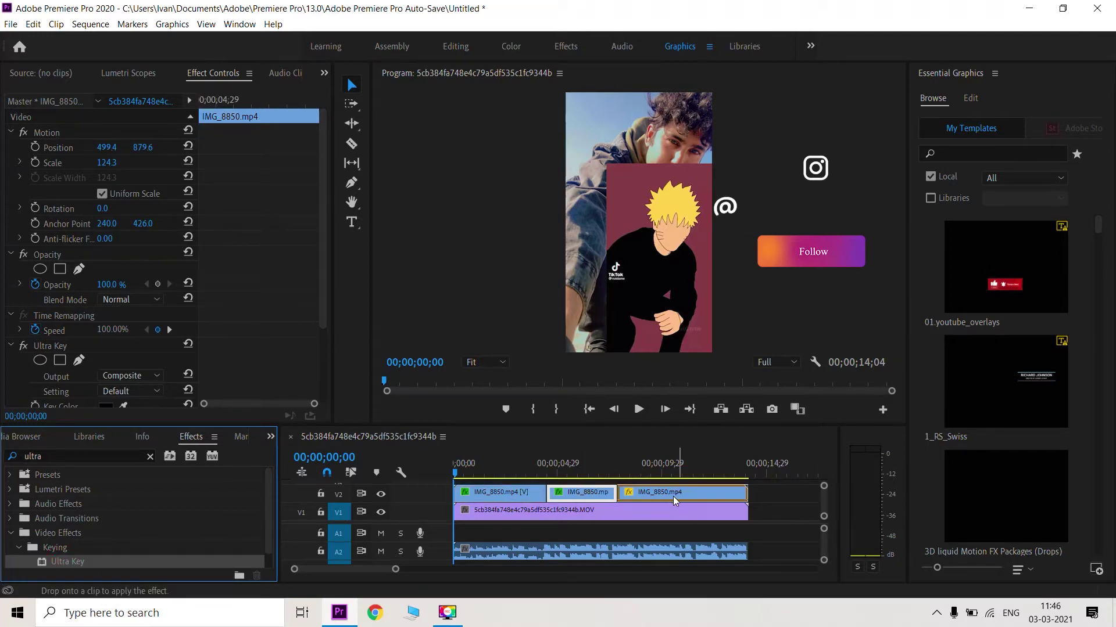
drag(674, 497, 674, 497)
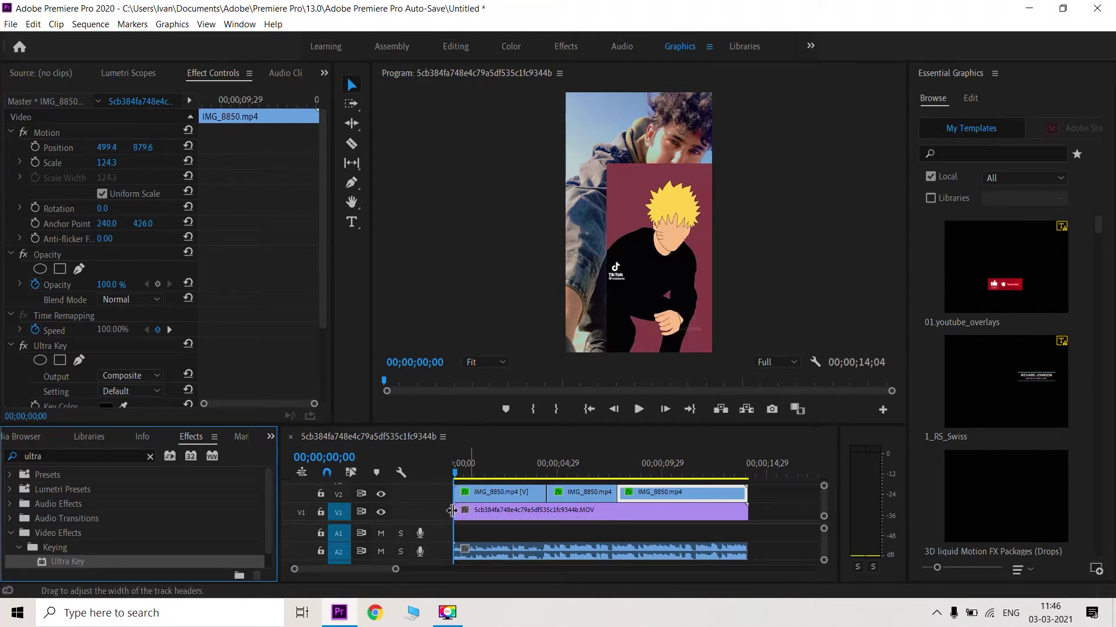
Key out the magenta background on the first clip and the purple one on the middle clip
click(503, 492)
scroll(100, 294, down, 3)
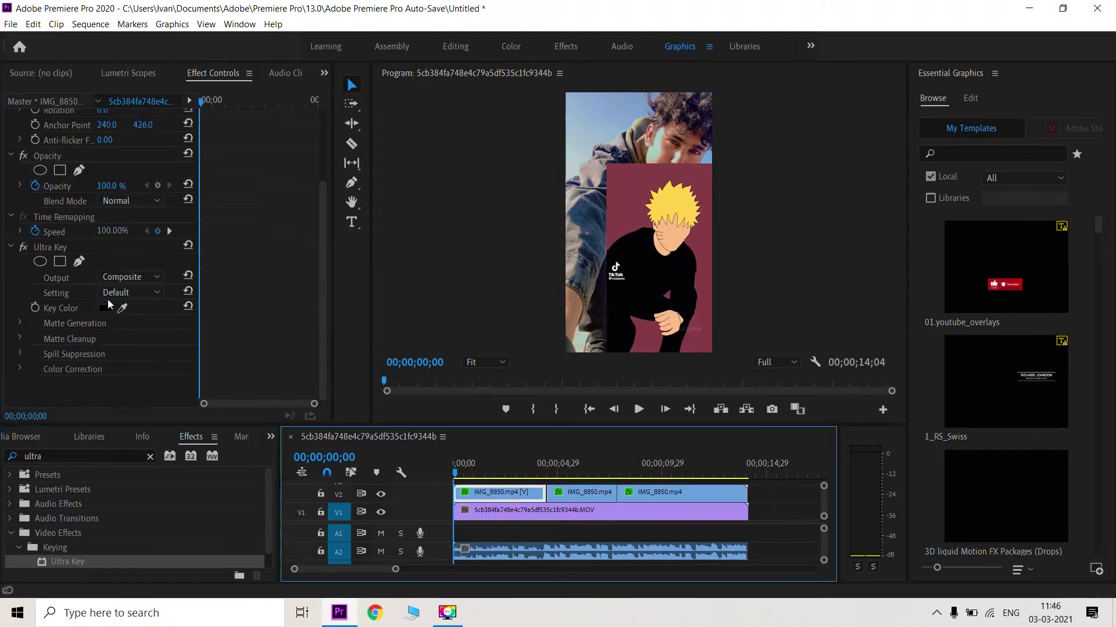
click(123, 310)
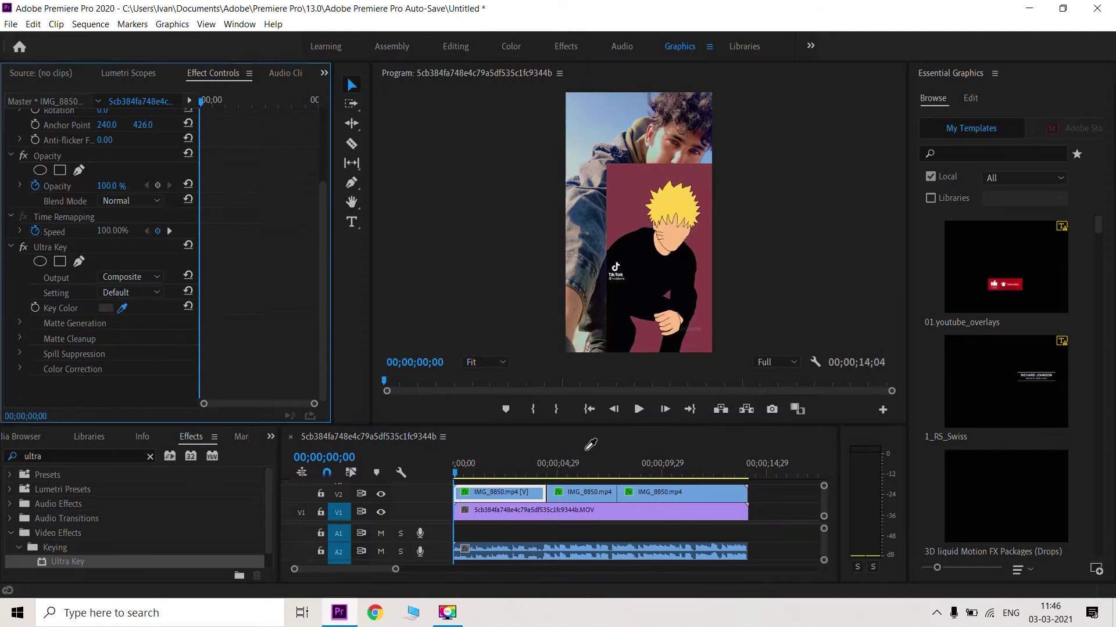
click(629, 208)
click(582, 511)
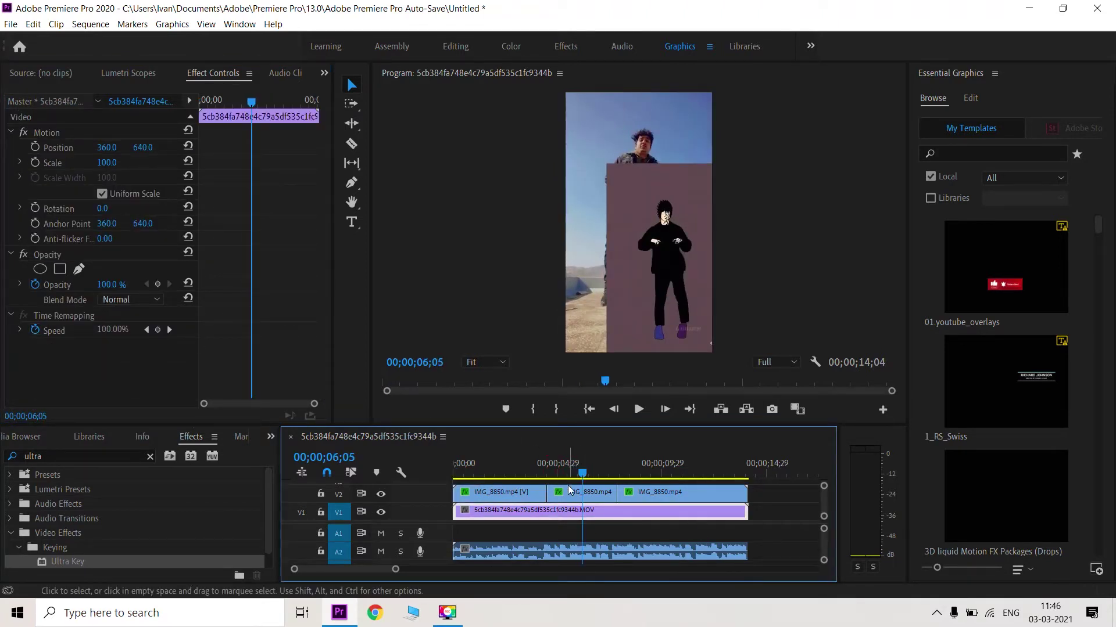
click(581, 492)
scroll(104, 288, down, 3)
click(124, 309)
click(633, 299)
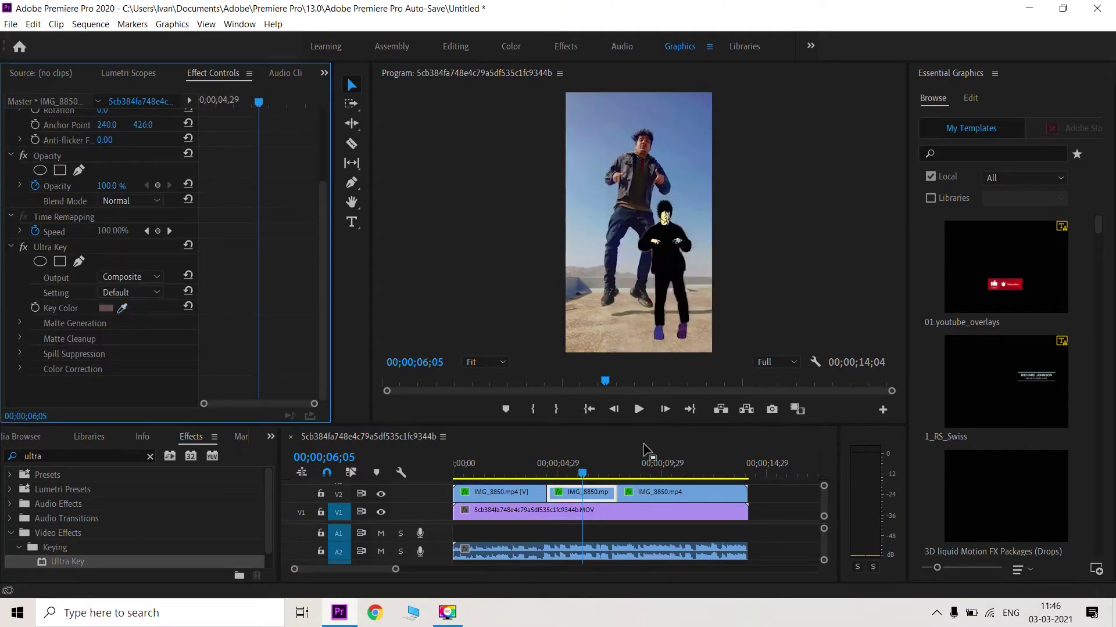
Key out the third clip's background at 10;11 and play from the start to review
click(669, 463)
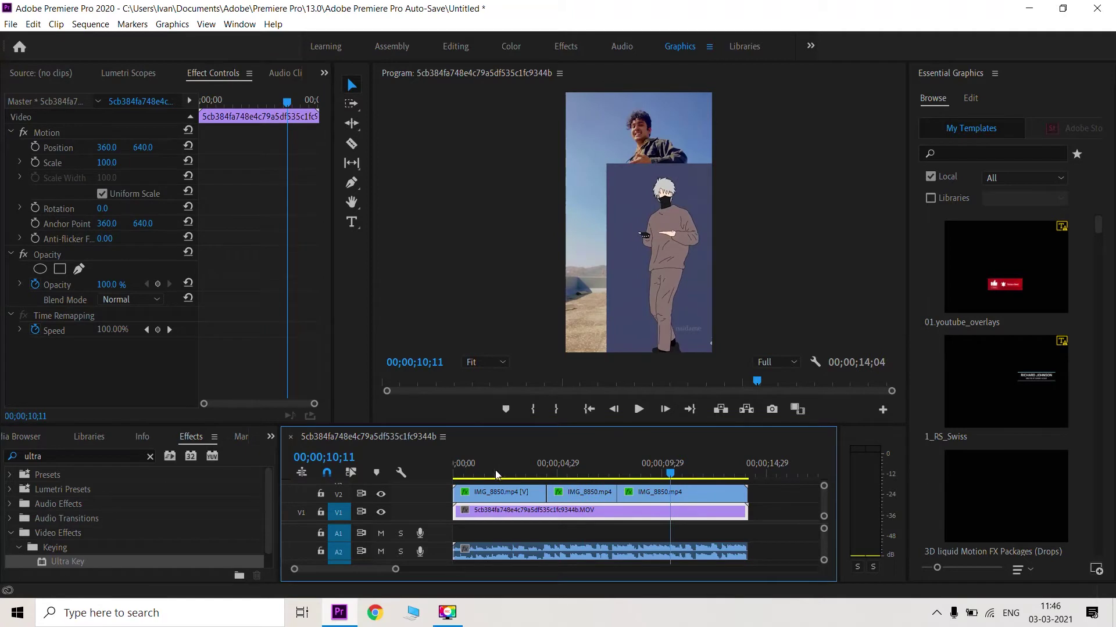
click(631, 493)
scroll(175, 303, down, 2)
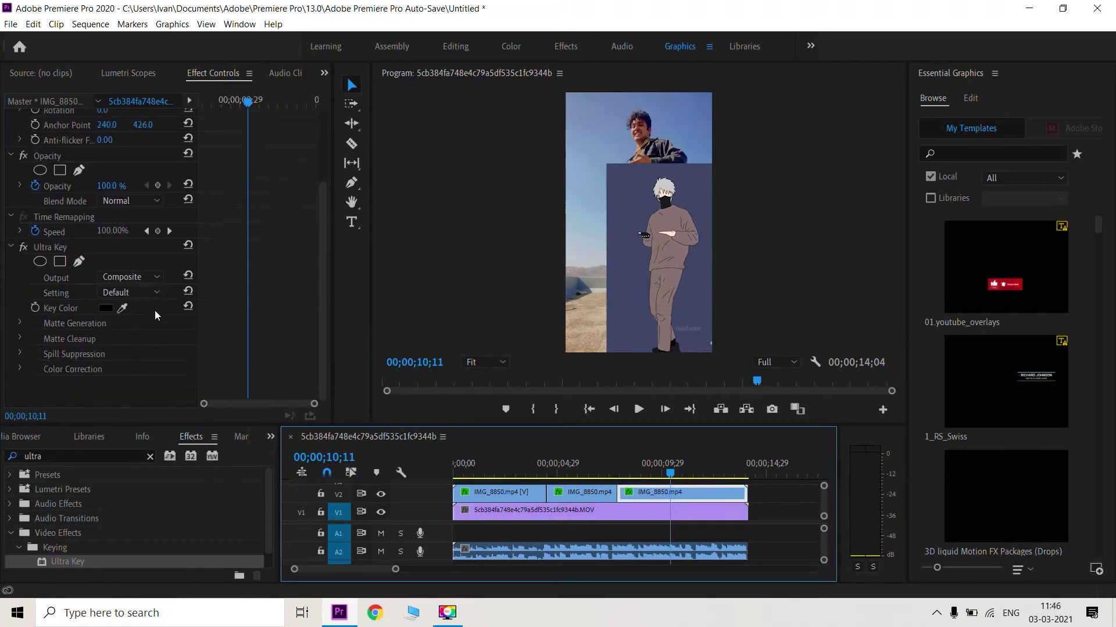
click(122, 308)
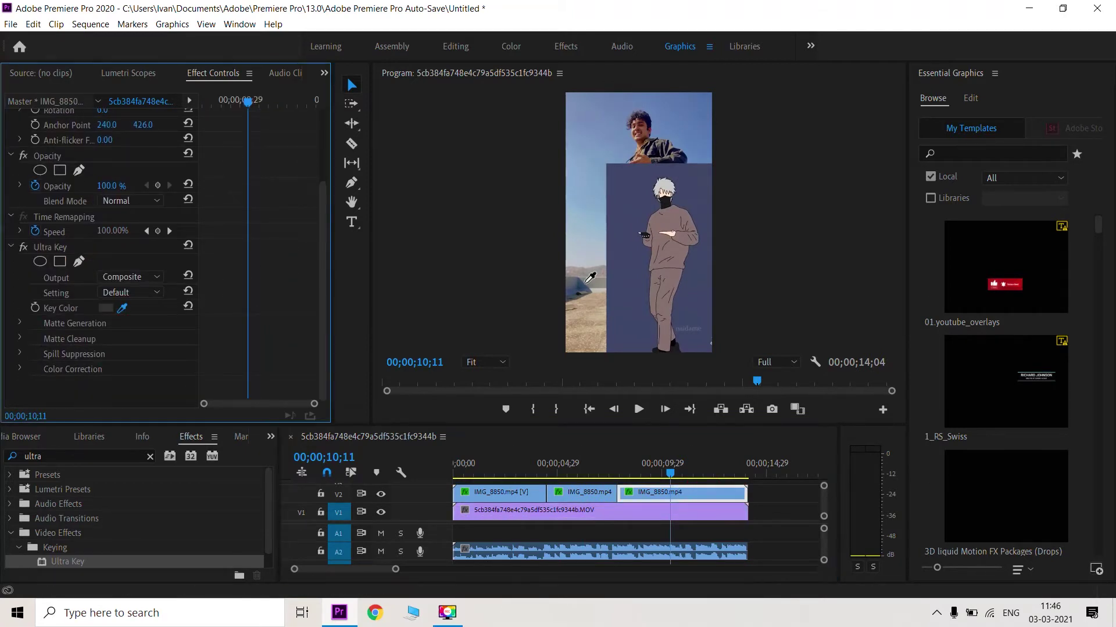
click(625, 196)
drag(669, 471, 444, 469)
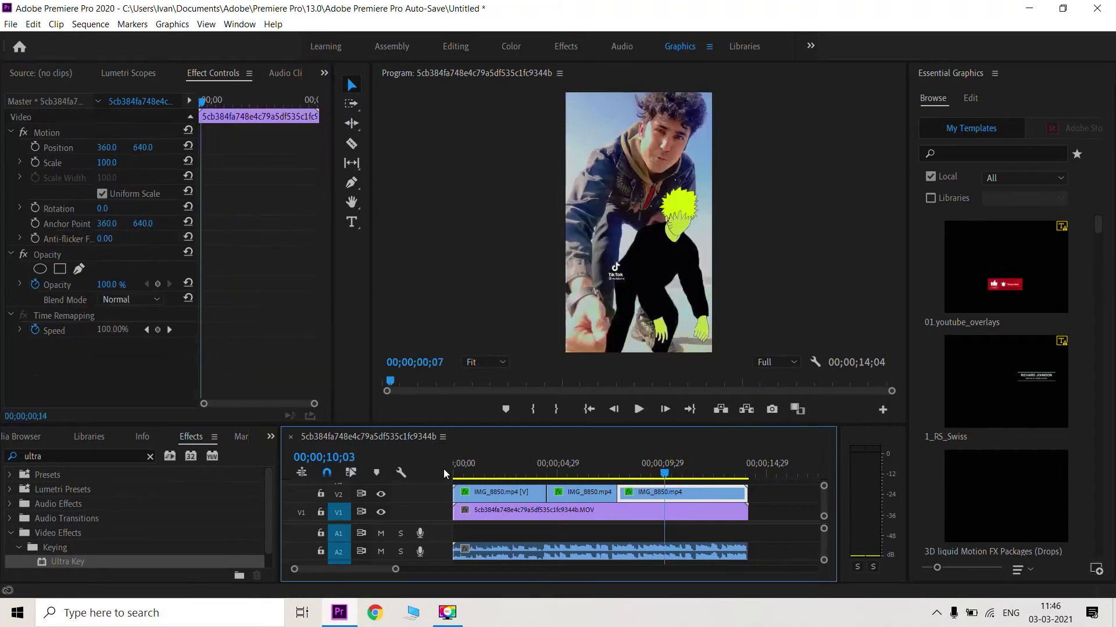
key(space)
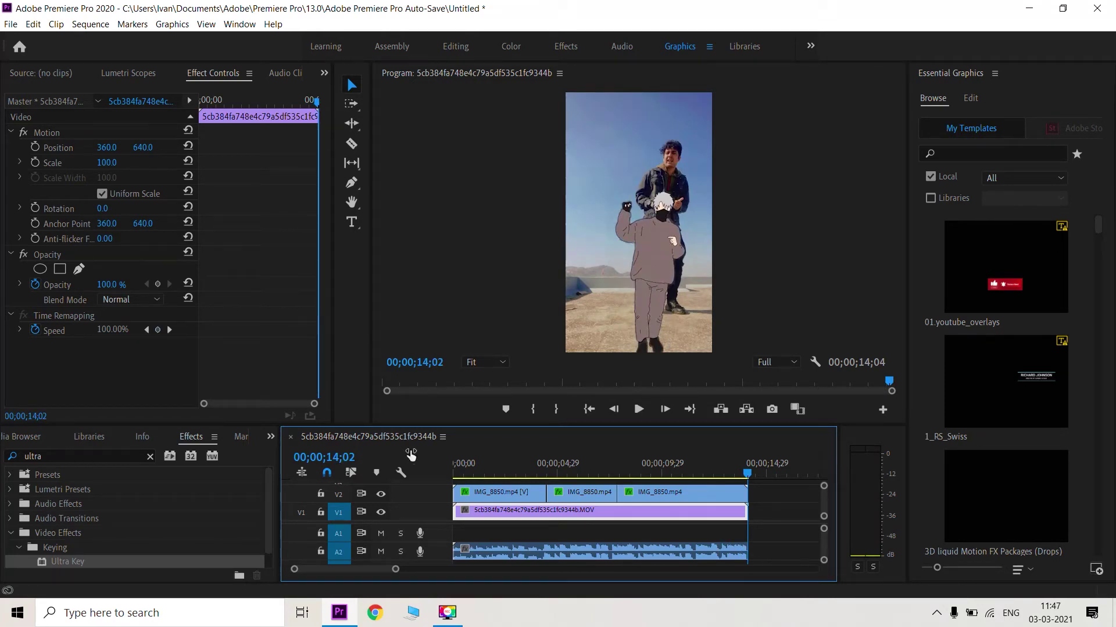
Raise the monitor/timeline border so track V3 becomes visible
drag(518, 427, 523, 395)
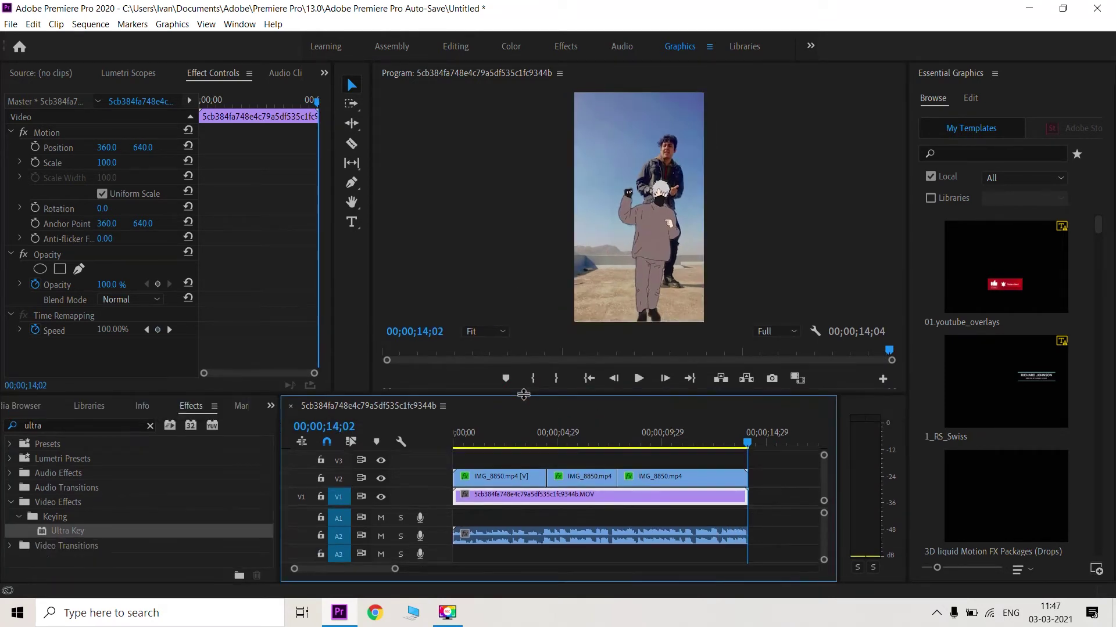
Create a new Adjustment Layer and place it on V3 above the clips
click(129, 406)
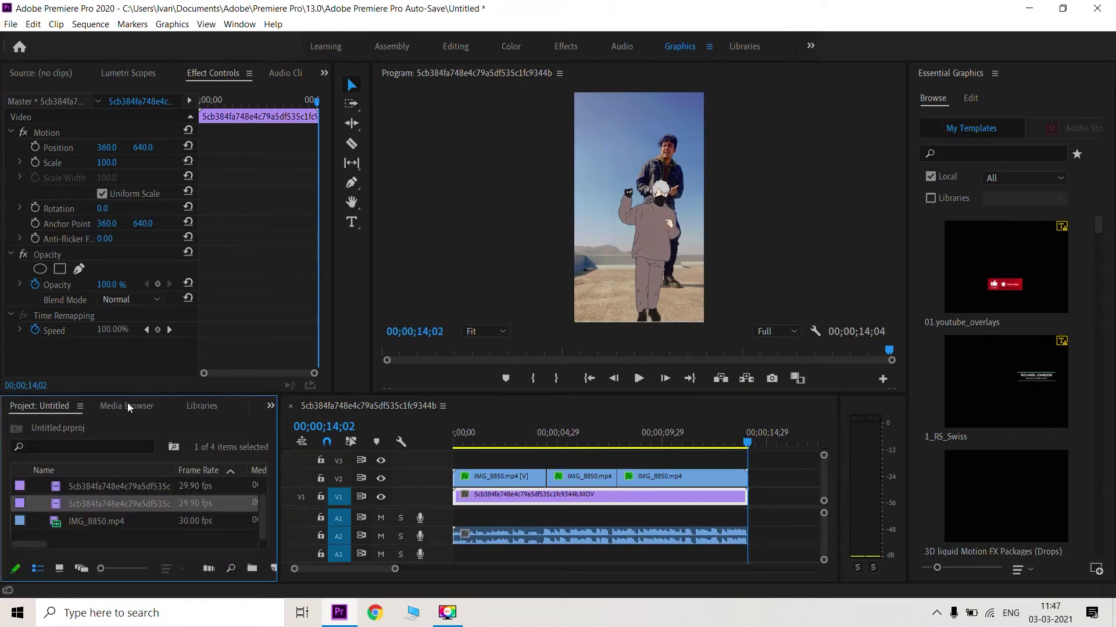
click(275, 572)
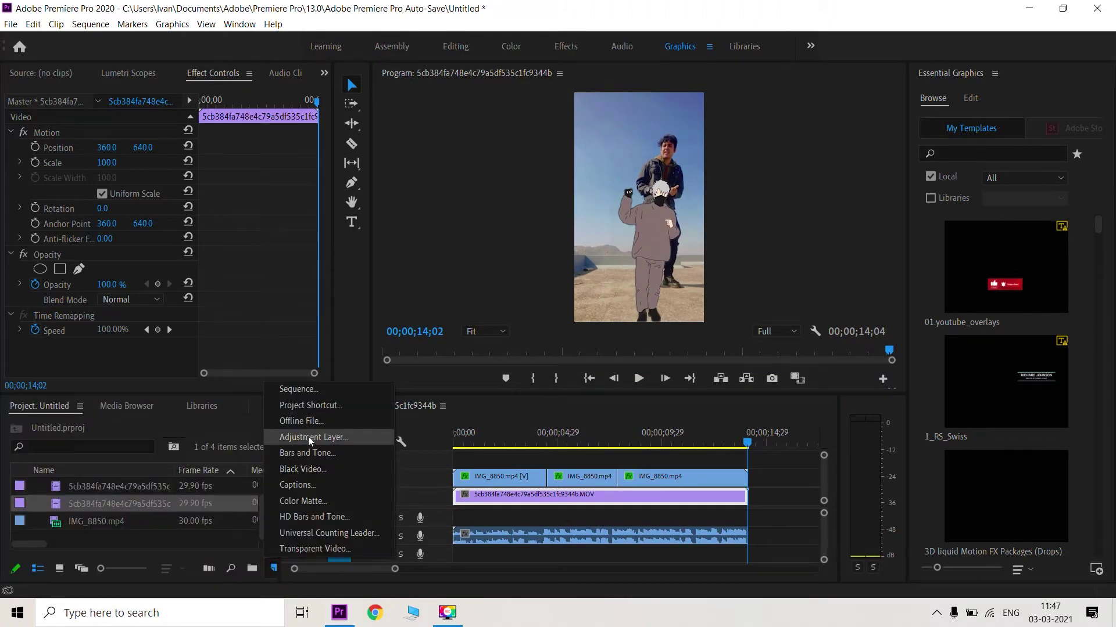
click(313, 437)
click(569, 352)
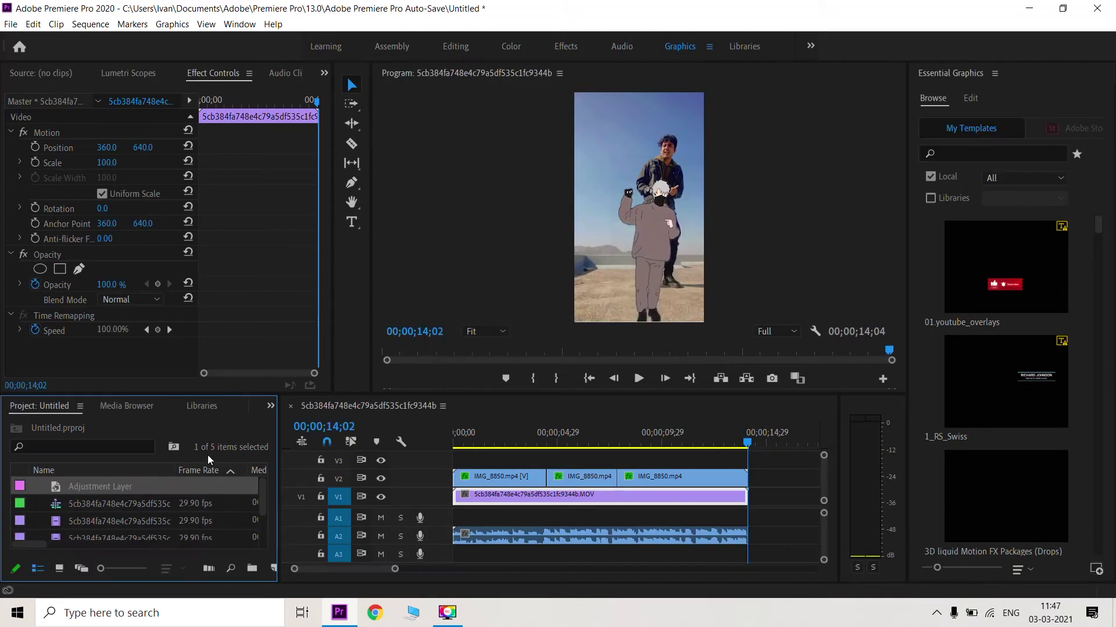
drag(147, 481, 539, 465)
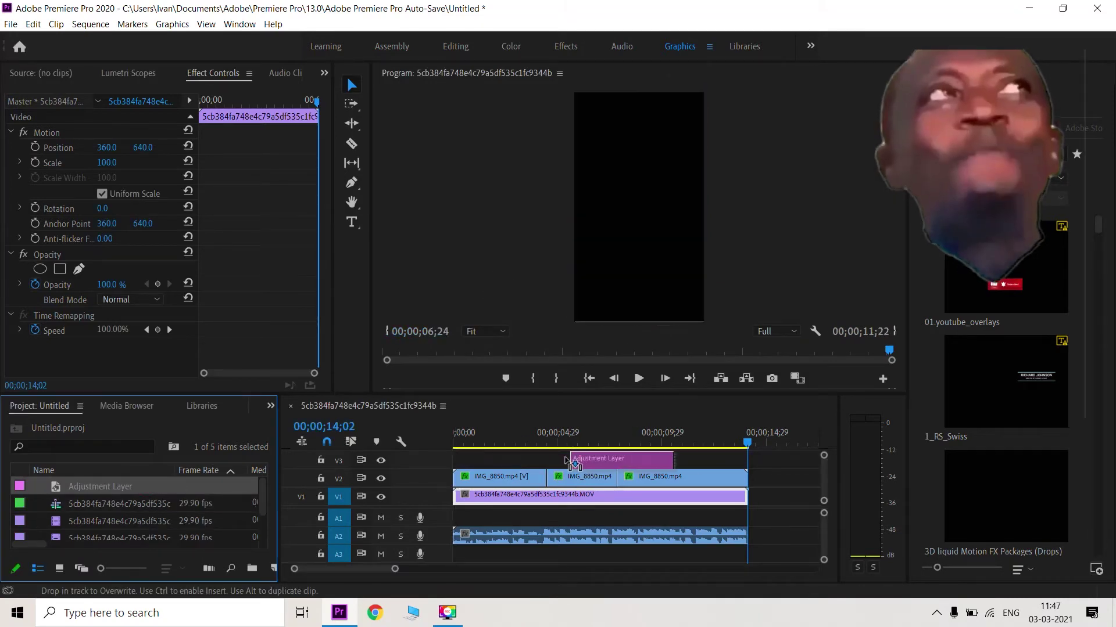
drag(539, 465, 541, 464)
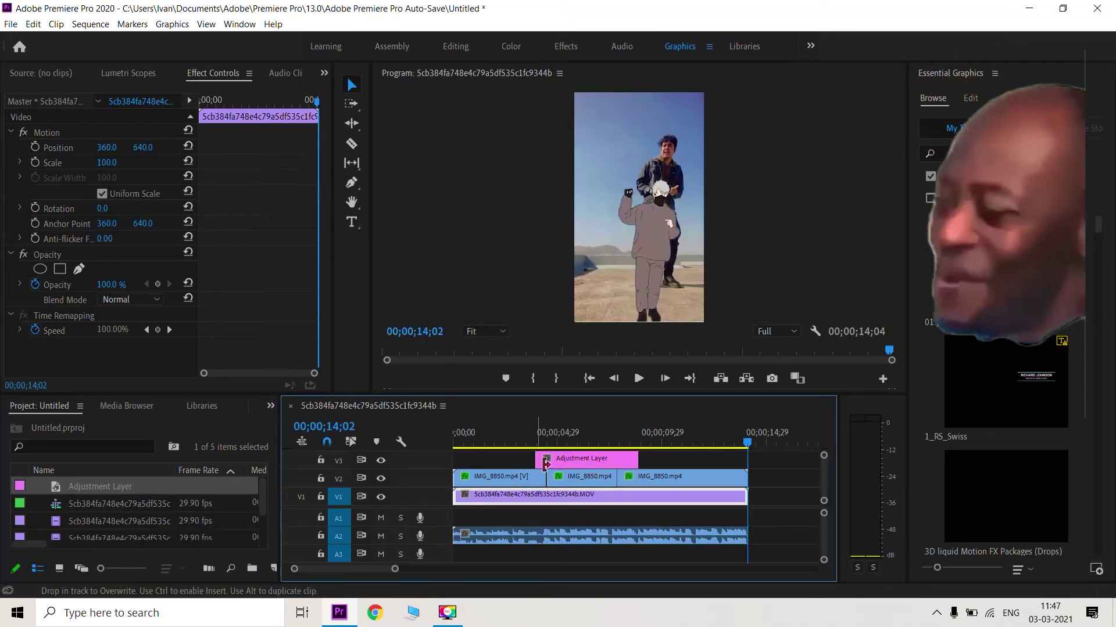
scroll(576, 466, up, 2)
scroll(577, 469, up, 3)
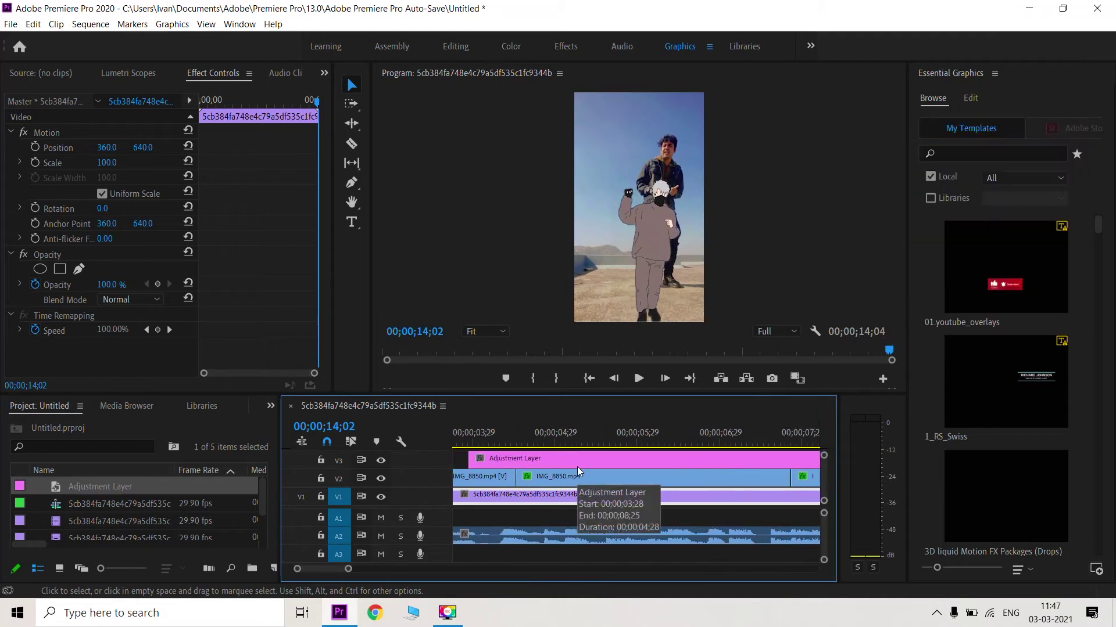
Split the V3 adjustment layer, delete its right piece, and trim its start later
key(c)
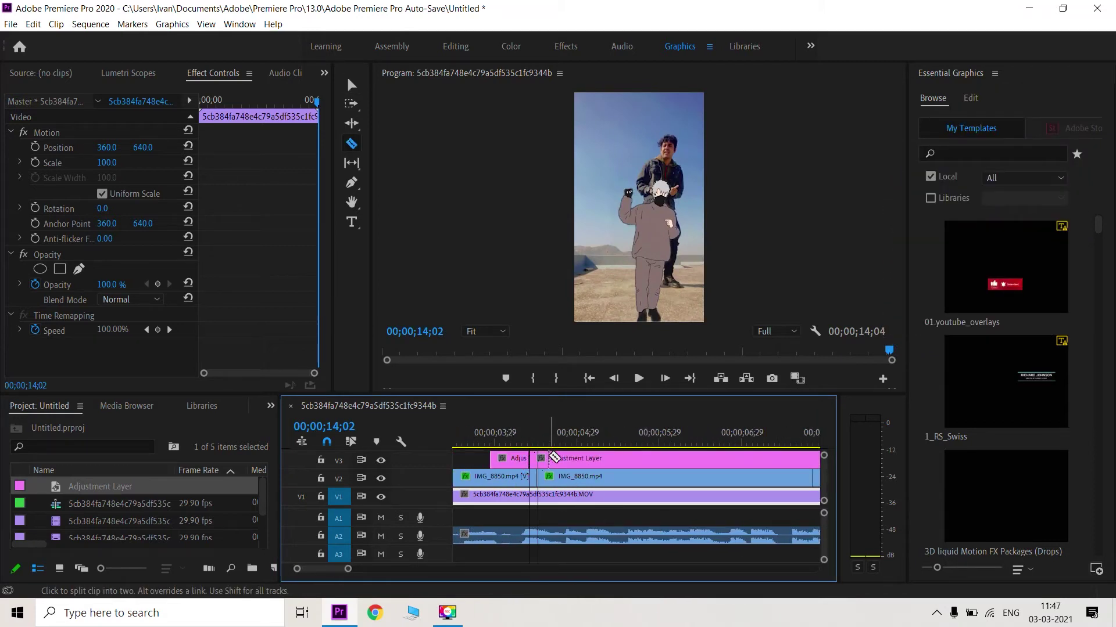
scroll(581, 459, down, 2)
scroll(623, 463, down, 3)
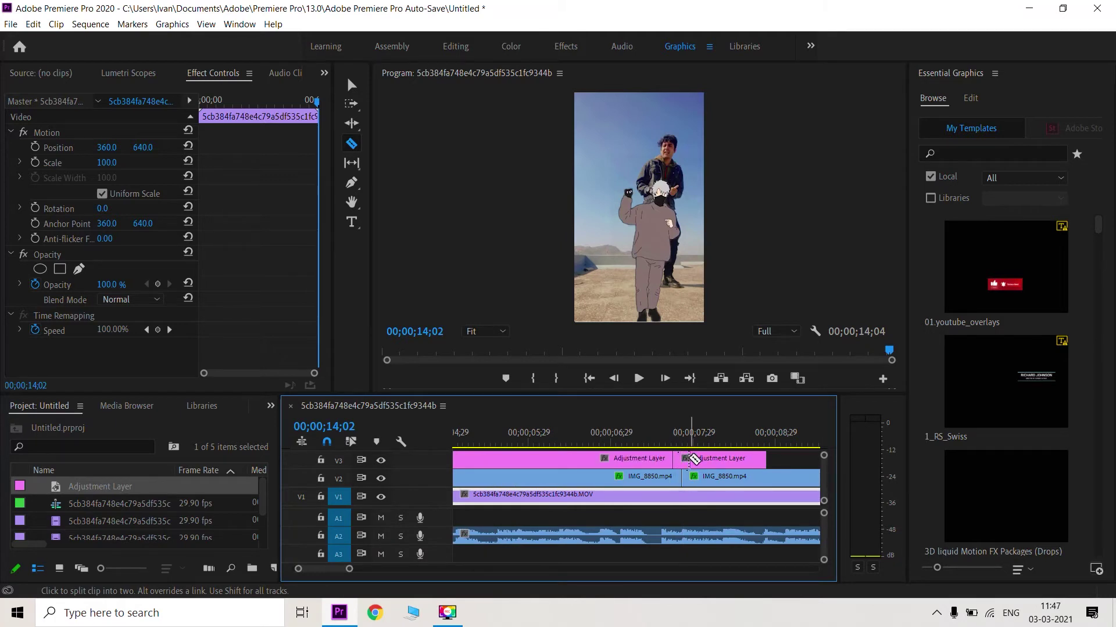
click(691, 462)
key(v)
click(727, 459)
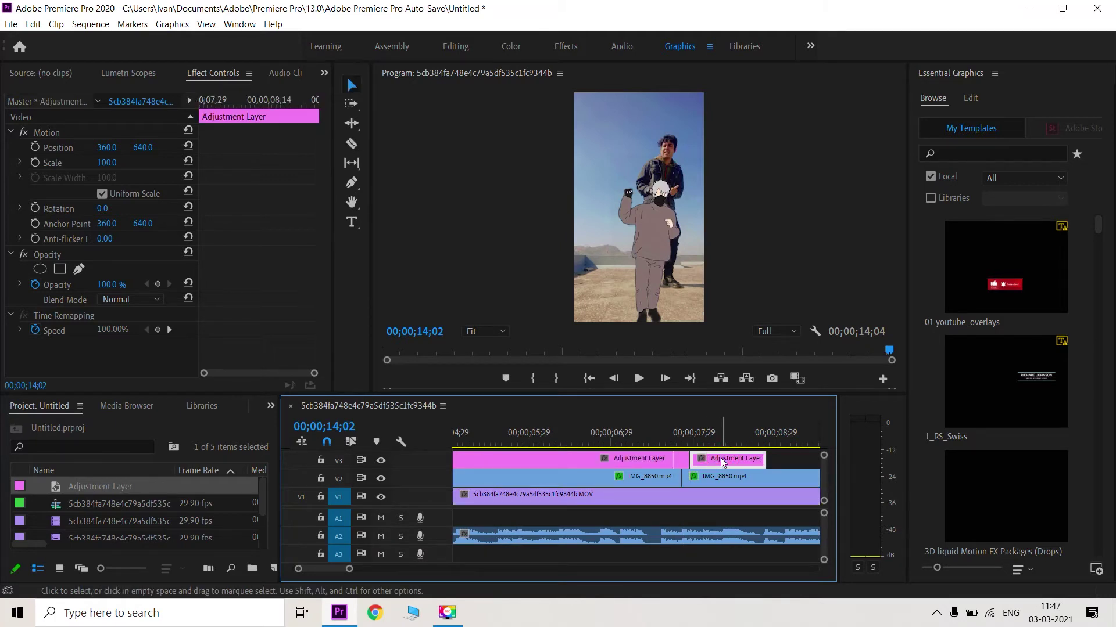
key(Delete)
click(623, 457)
scroll(581, 459, up, 3)
drag(454, 460, 550, 461)
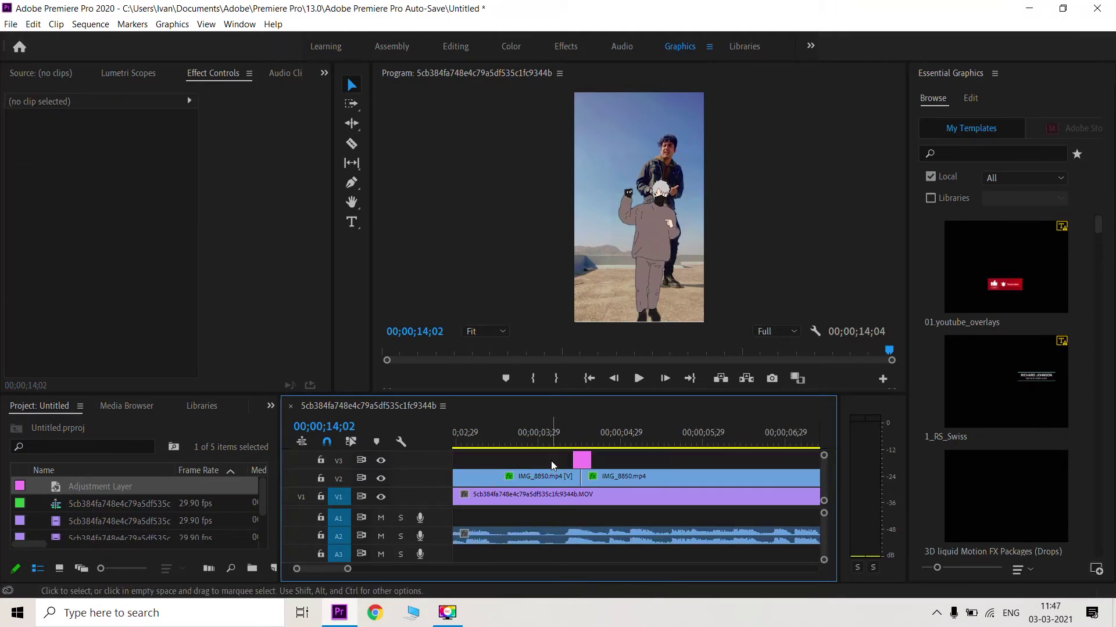
key(minus)
key(minus)
key(minus)
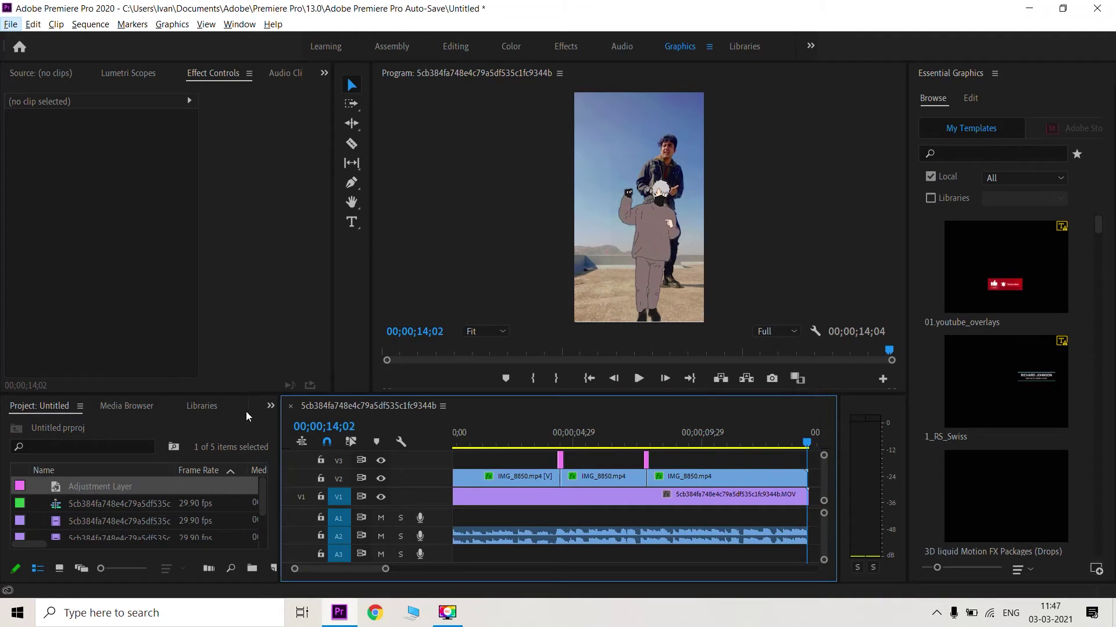
click(270, 406)
Clear the Effects search and expand Presets > AKV Presets > AKV Bumps, Shakes, and Quakes > Shake Effects
click(291, 487)
click(7, 425)
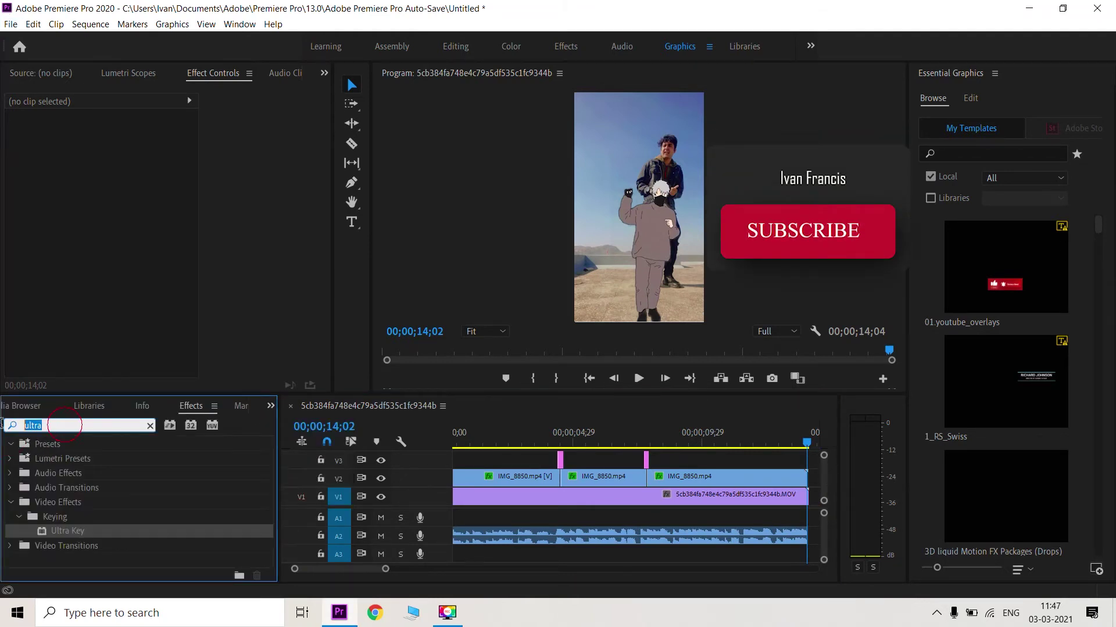
key(BackSpace)
click(11, 444)
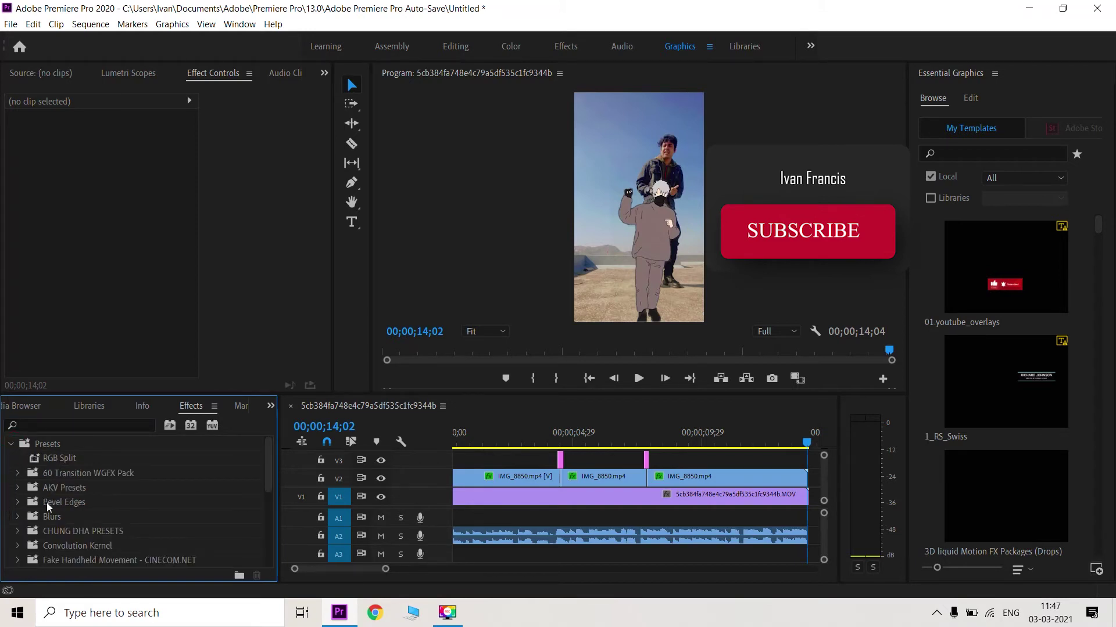
click(44, 489)
click(17, 473)
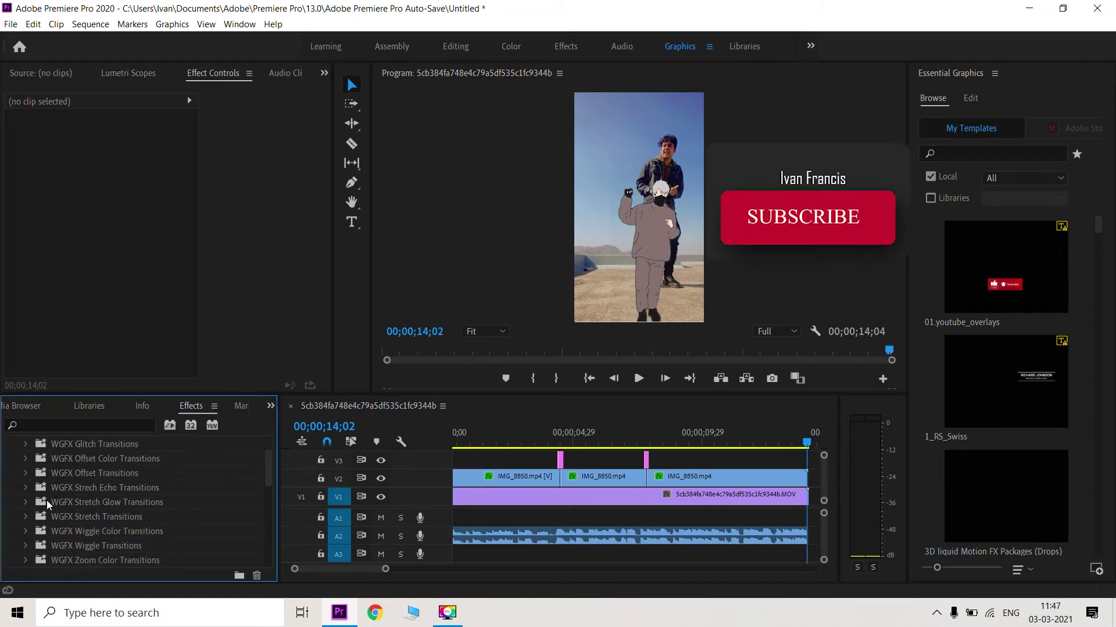
click(21, 474)
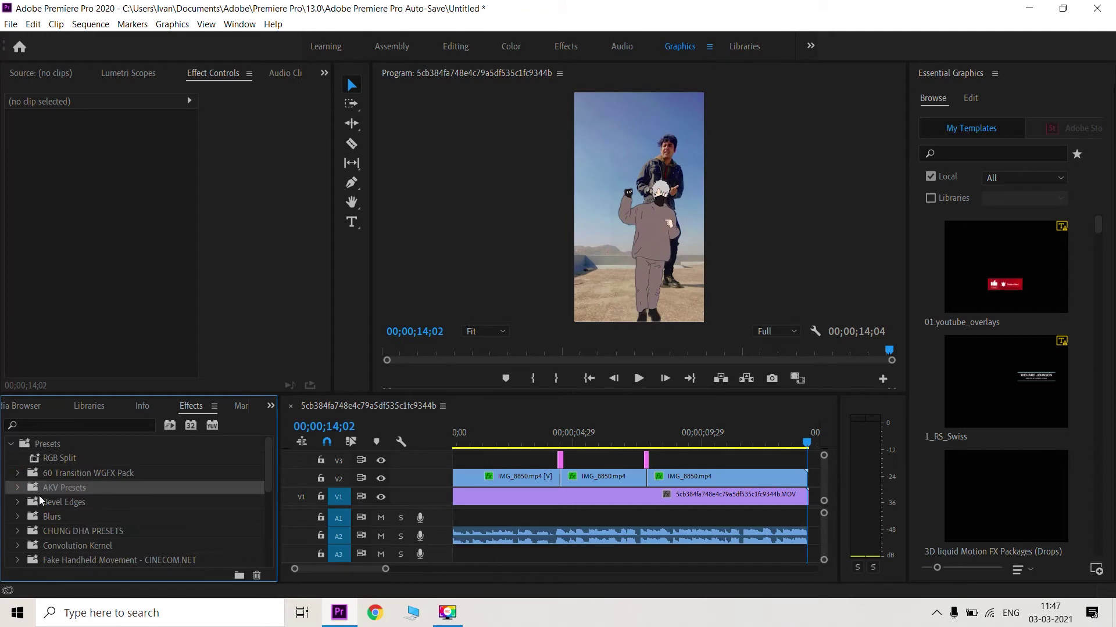
click(19, 489)
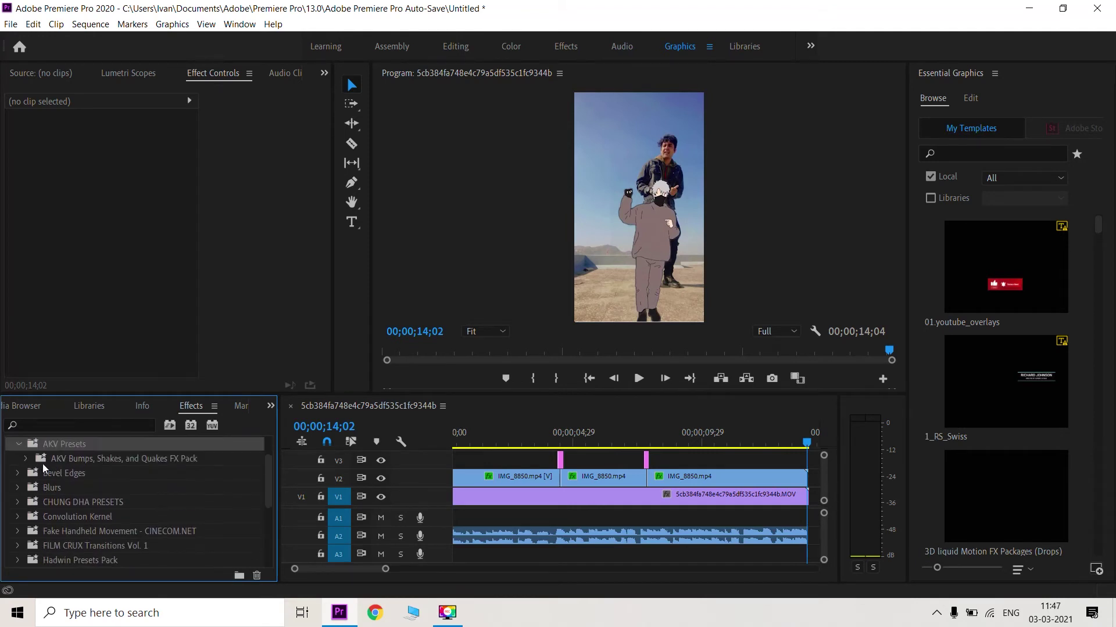
click(26, 473)
click(33, 531)
scroll(93, 535, down, 2)
Drop the Medium Shake Effect preset onto the V3 adjustment layer clips
drag(104, 531, 561, 461)
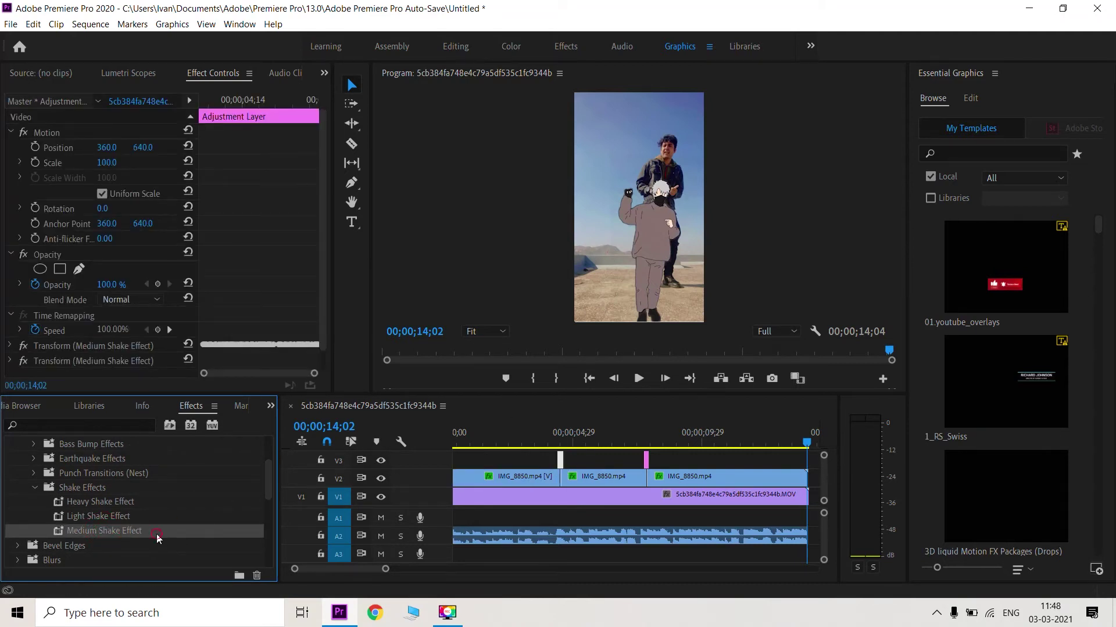
drag(647, 460, 647, 462)
click(466, 450)
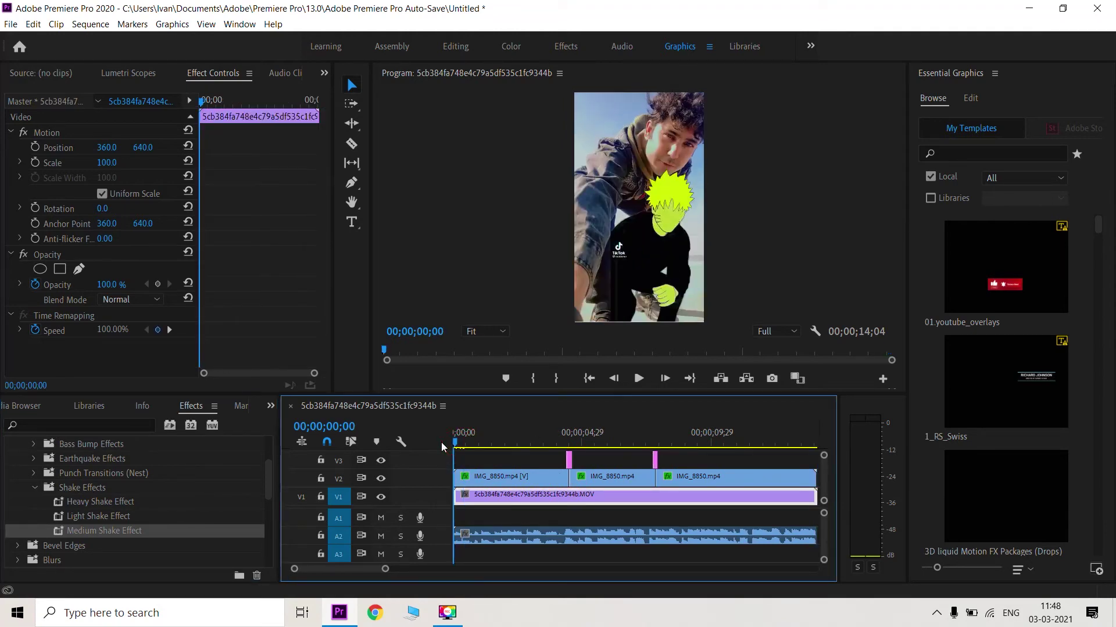
Play the shaken sequence from the start, stop at 12;23, and show the Project panel
key(space)
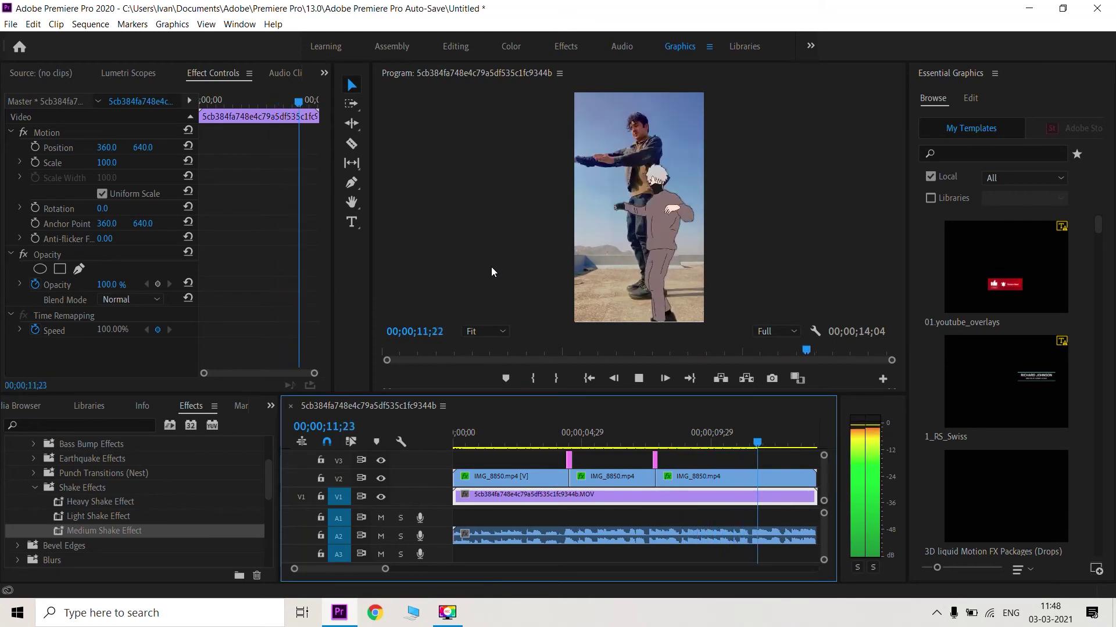
key(space)
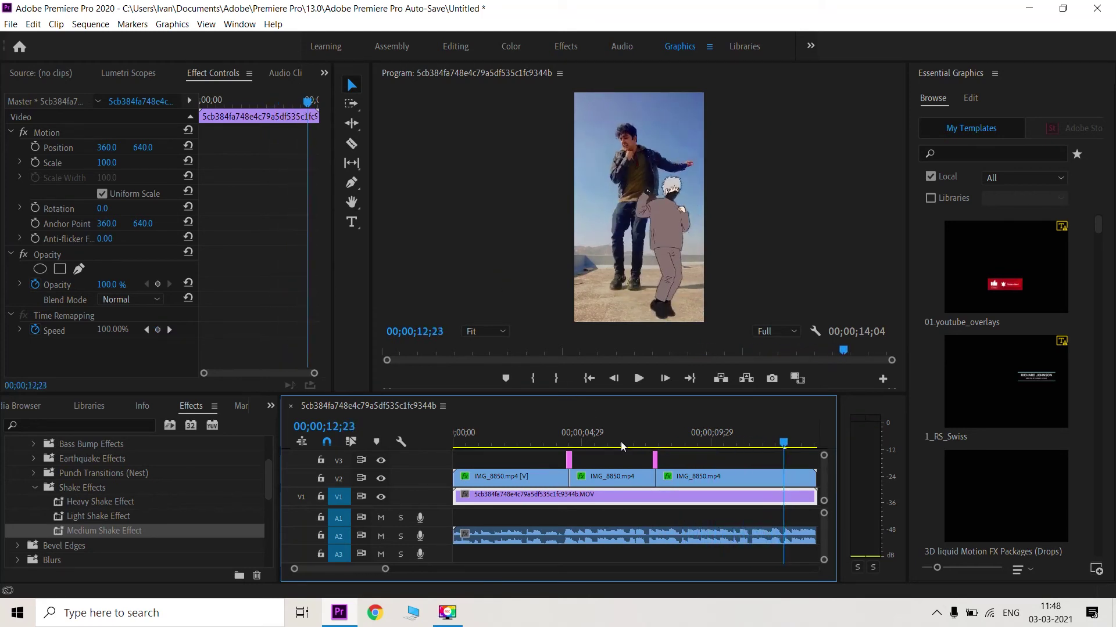
scroll(621, 444, down, 2)
key(shift+1)
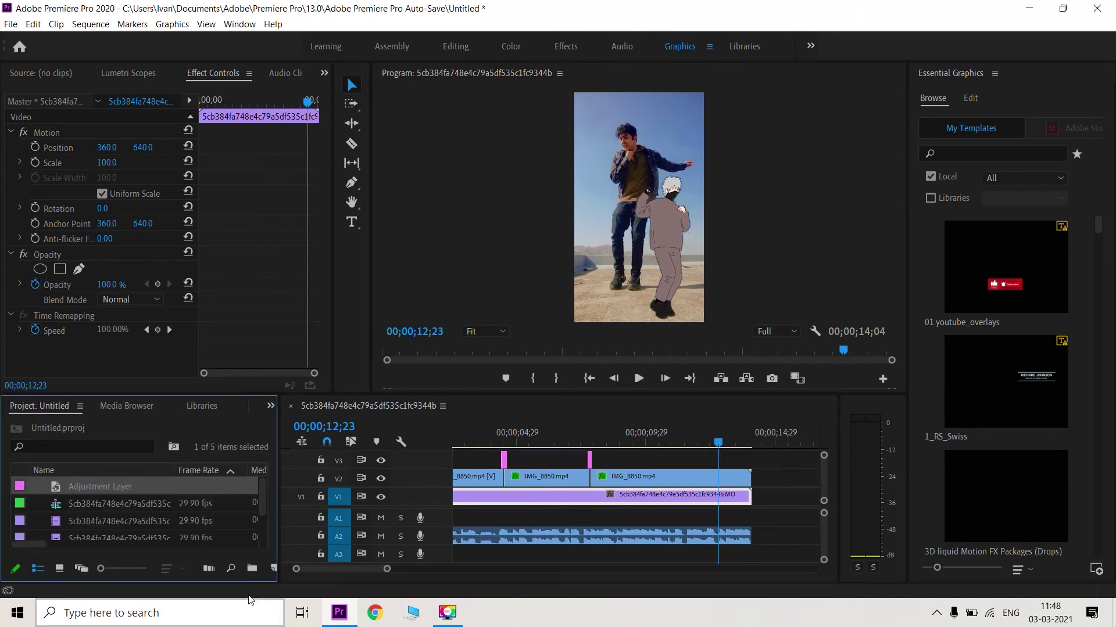
Create a Black Video item and place it at the end of track V3
click(271, 572)
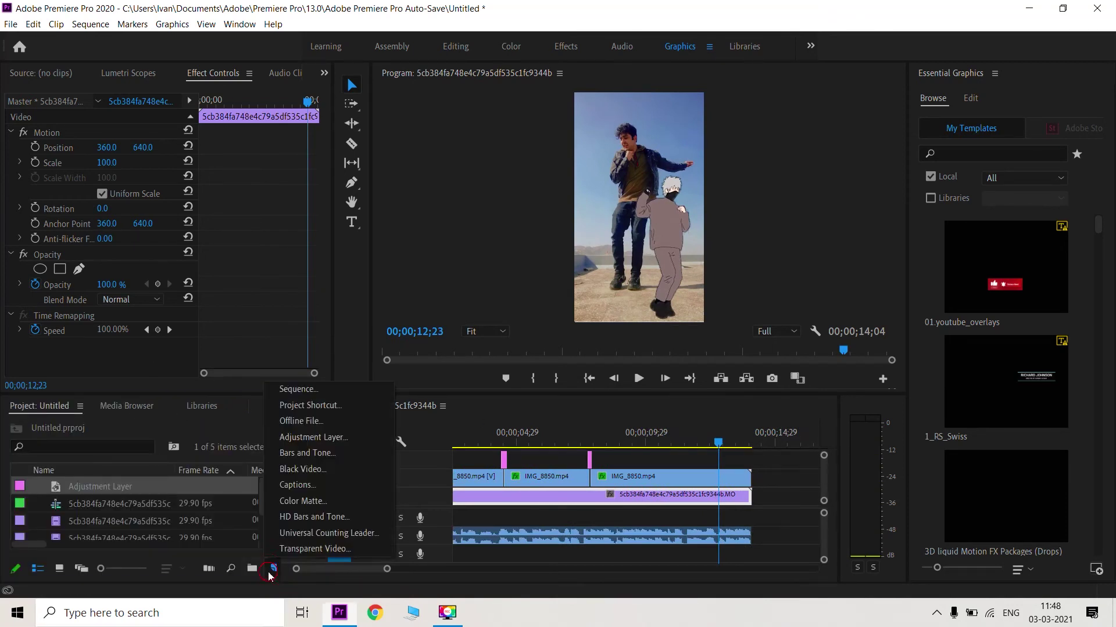
click(316, 470)
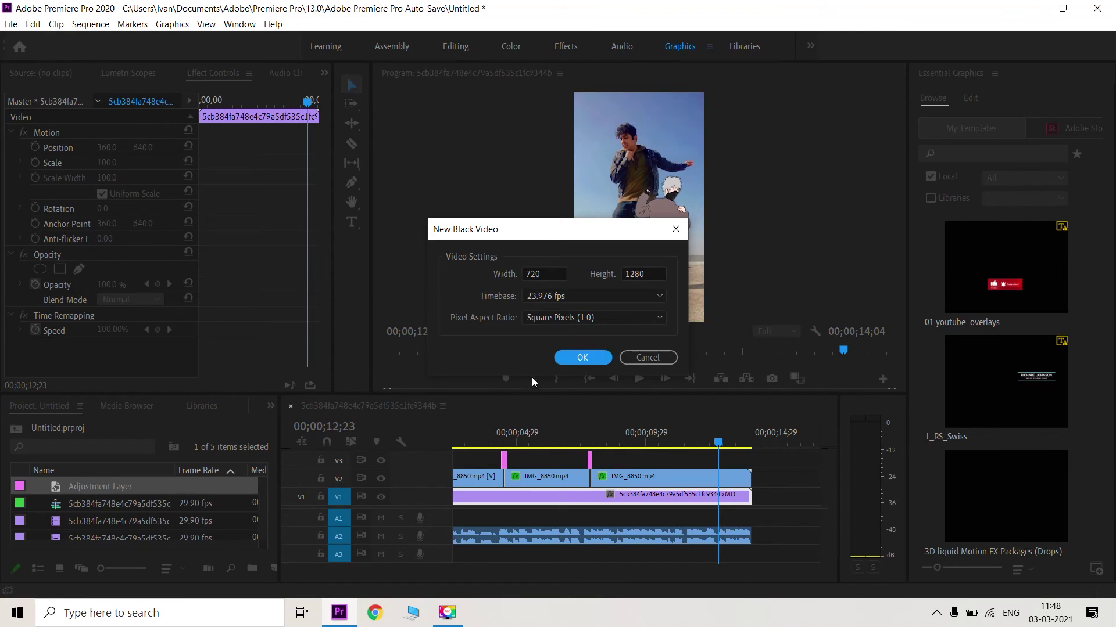
click(563, 359)
mouse_move(517, 429)
mouse_down()
mouse_move(733, 471)
mouse_move(767, 460)
mouse_up()
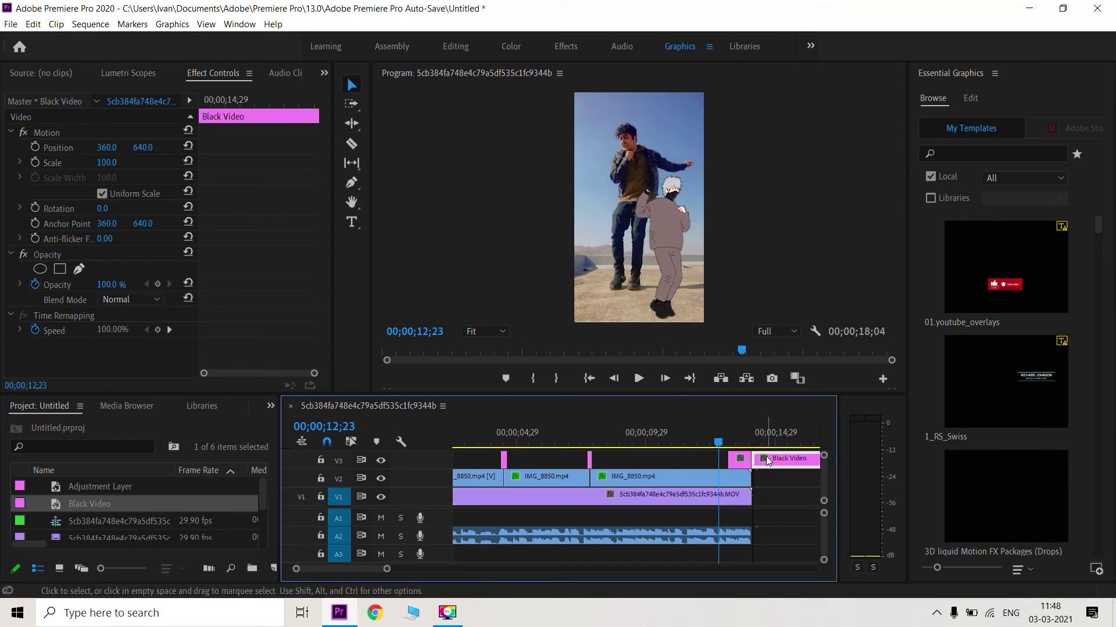
key(Delete)
click(723, 443)
drag(727, 445, 732, 446)
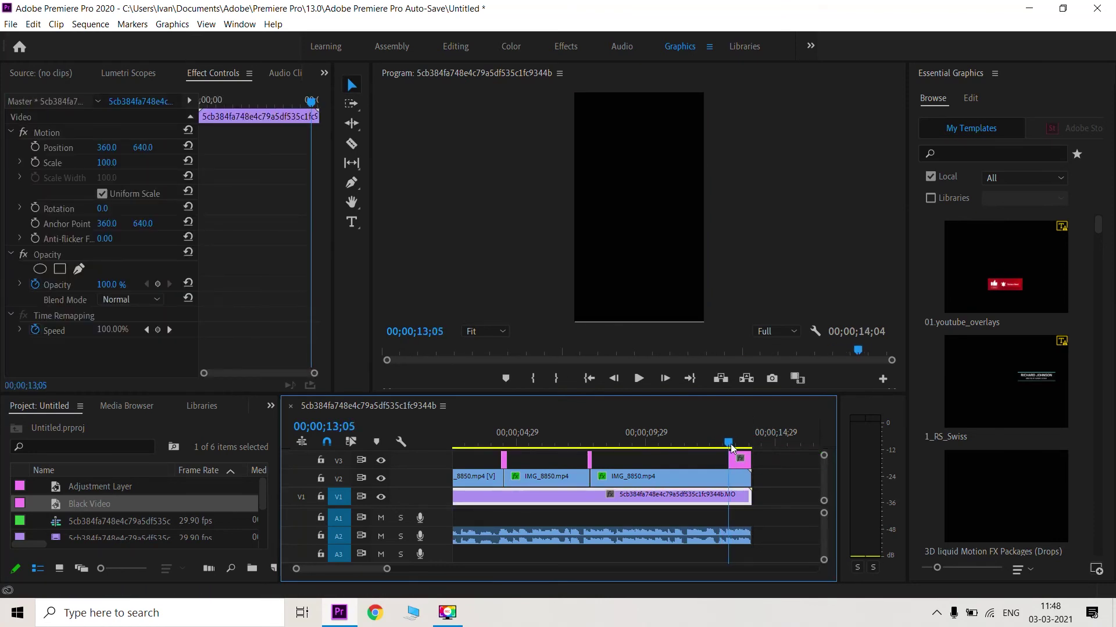
click(735, 456)
Keyframe the black clip's opacity from 0% at 13;05 to 100% at 14;01
click(117, 280)
text(0)
key(Return)
click(731, 445)
drag(731, 445, 752, 447)
click(744, 462)
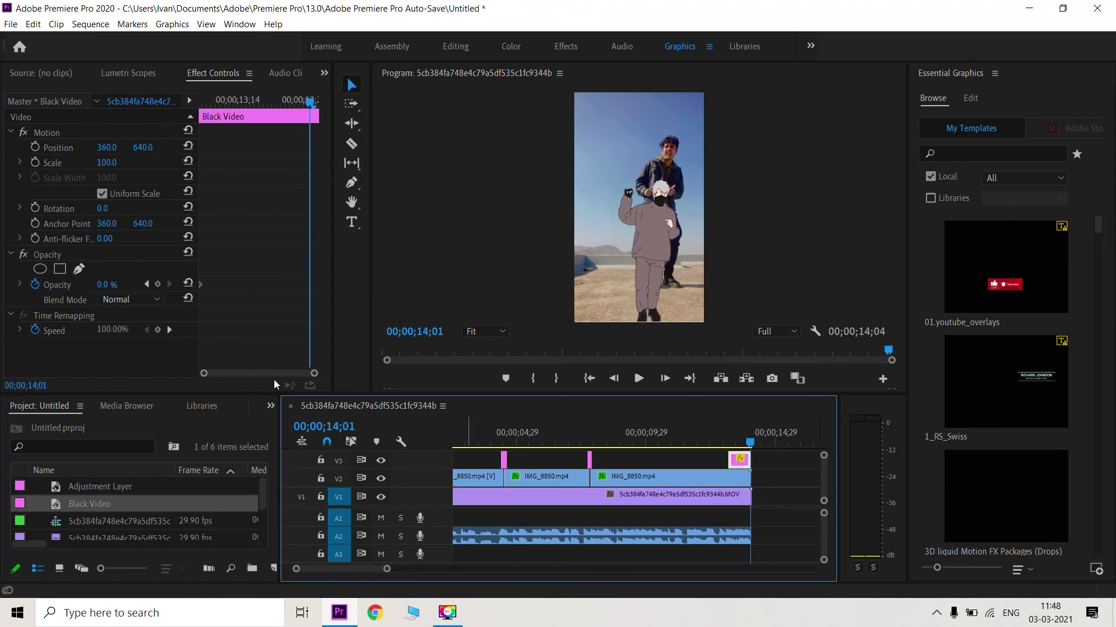
click(117, 282)
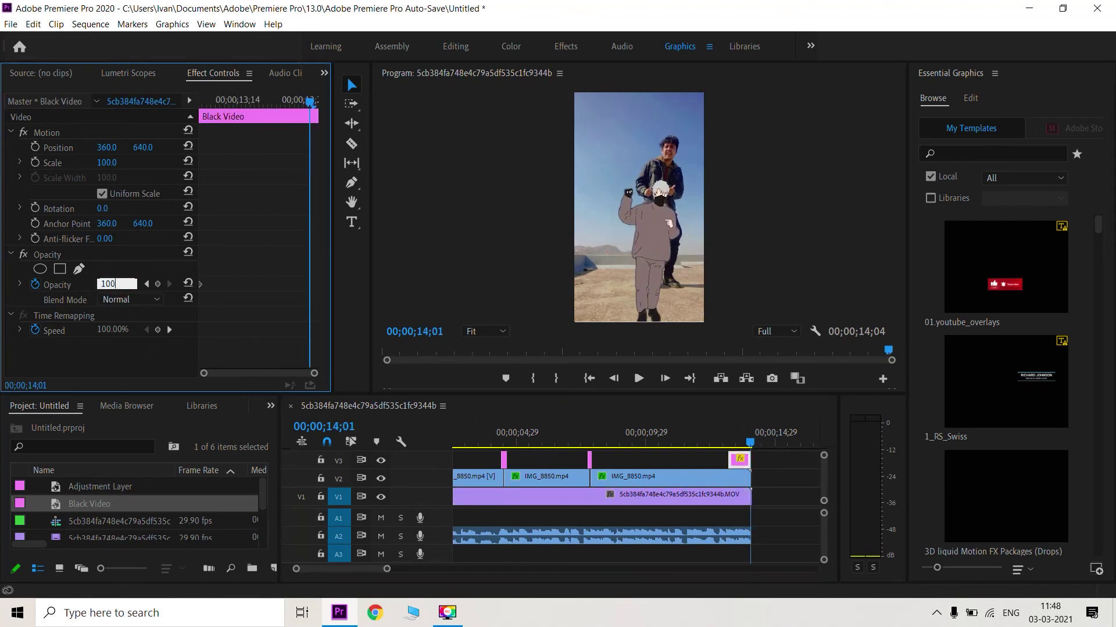
text(0)
key(Return)
Play back the fade to black from just before it starts
click(700, 448)
key(space)
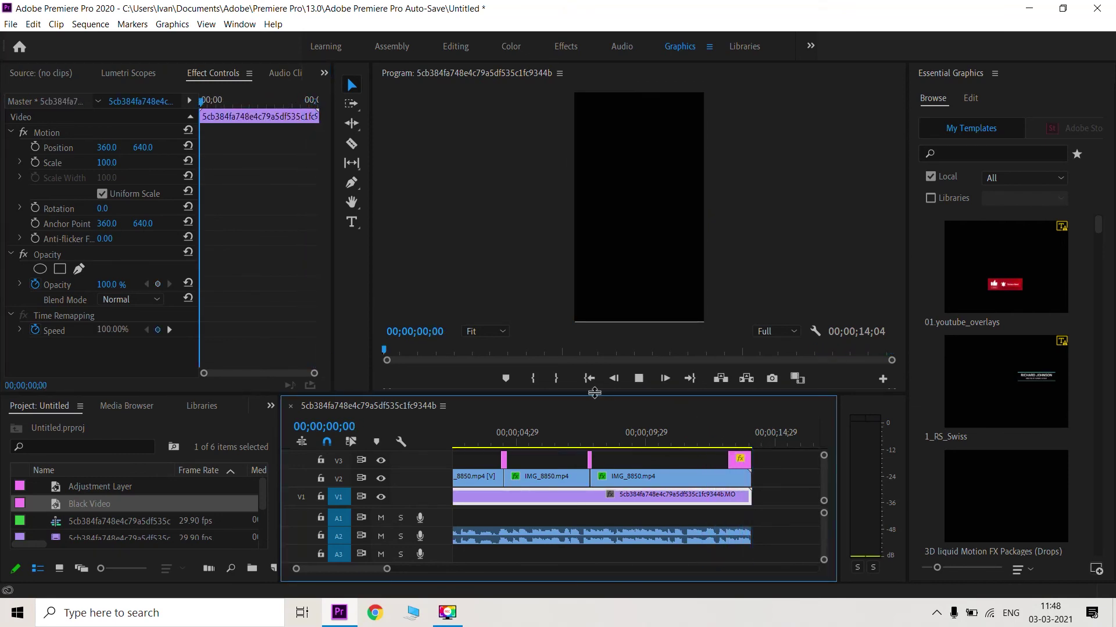
key(space)
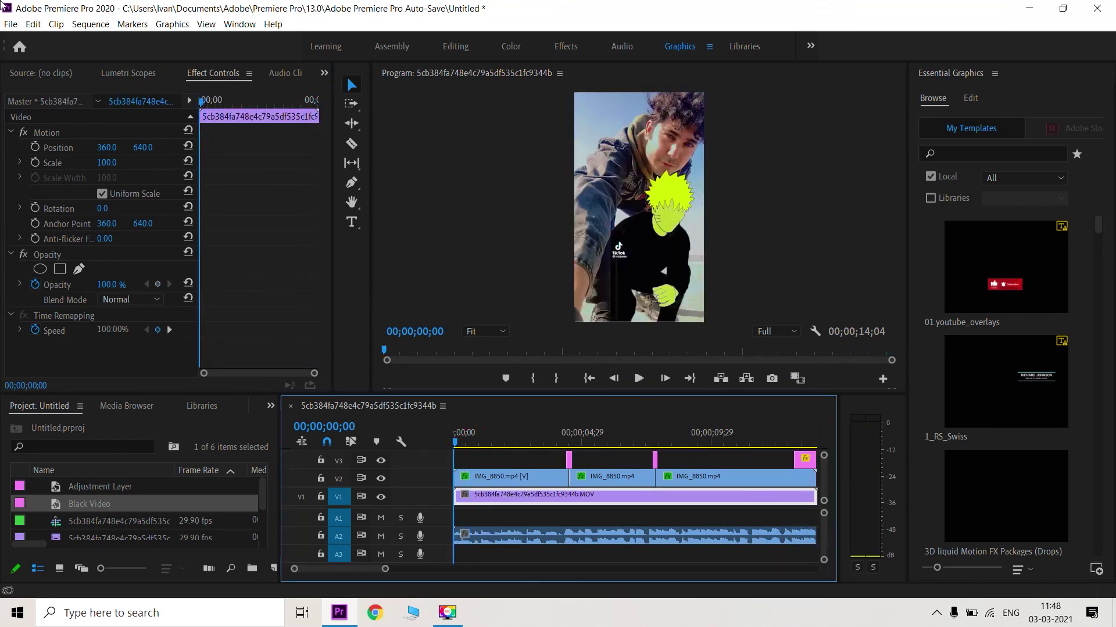
Open the sequence's Export Settings via File > Export > Media, then close it and minimize Premiere
click(10, 25)
mouse_move(67, 388)
click(245, 389)
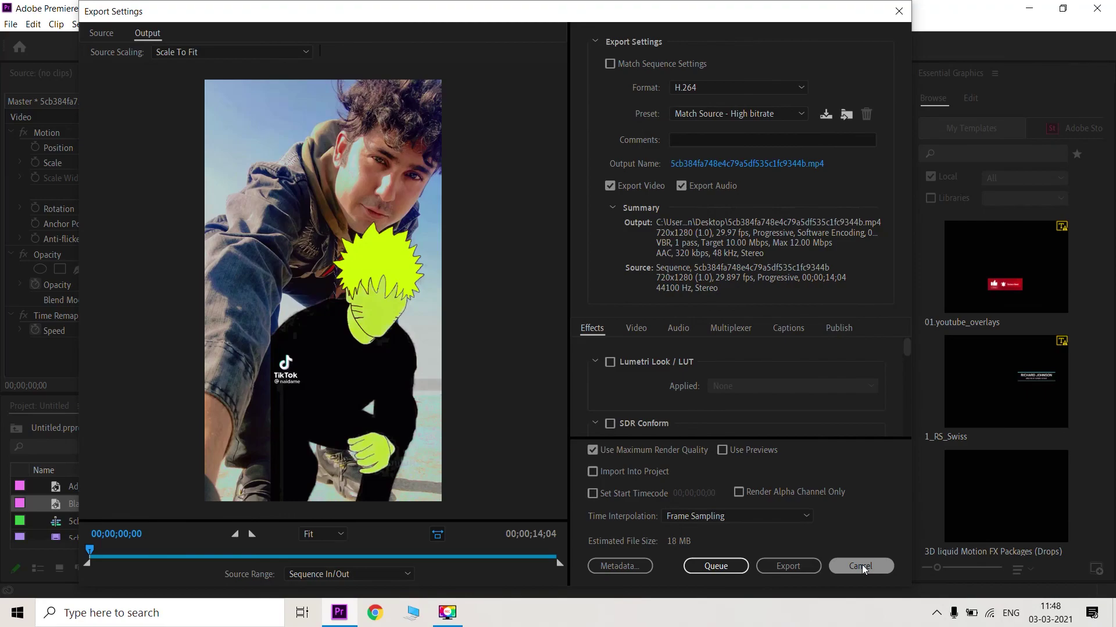
click(861, 566)
click(1021, 8)
Refresh the Windows desktop three times from its right-click menu
right_click(428, 153)
click(443, 200)
right_click(482, 147)
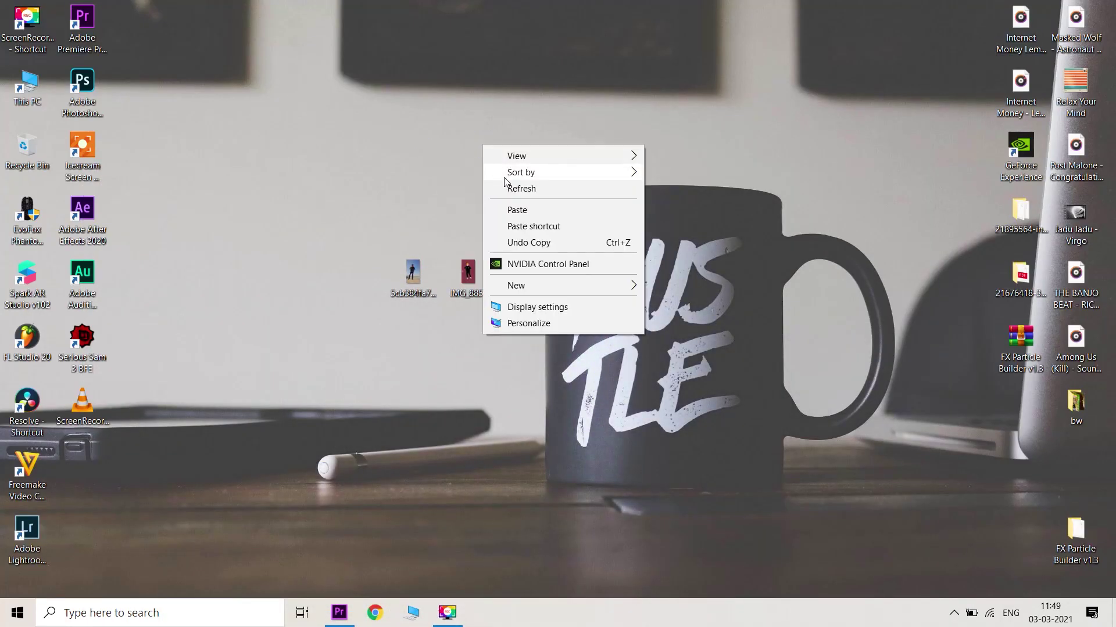
click(506, 188)
right_click(527, 163)
click(546, 205)
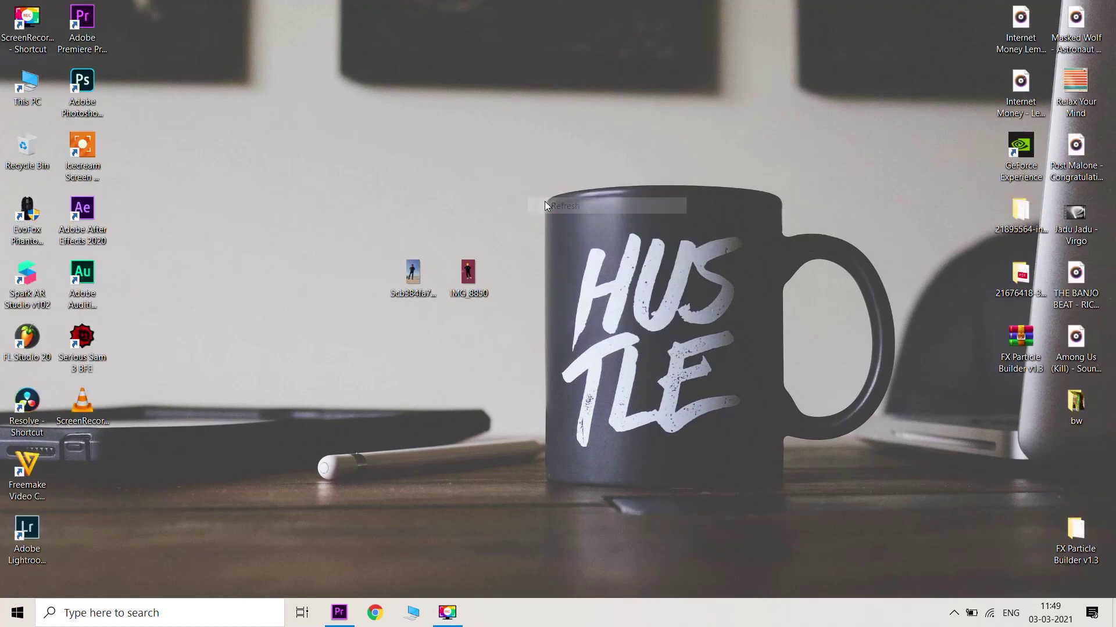